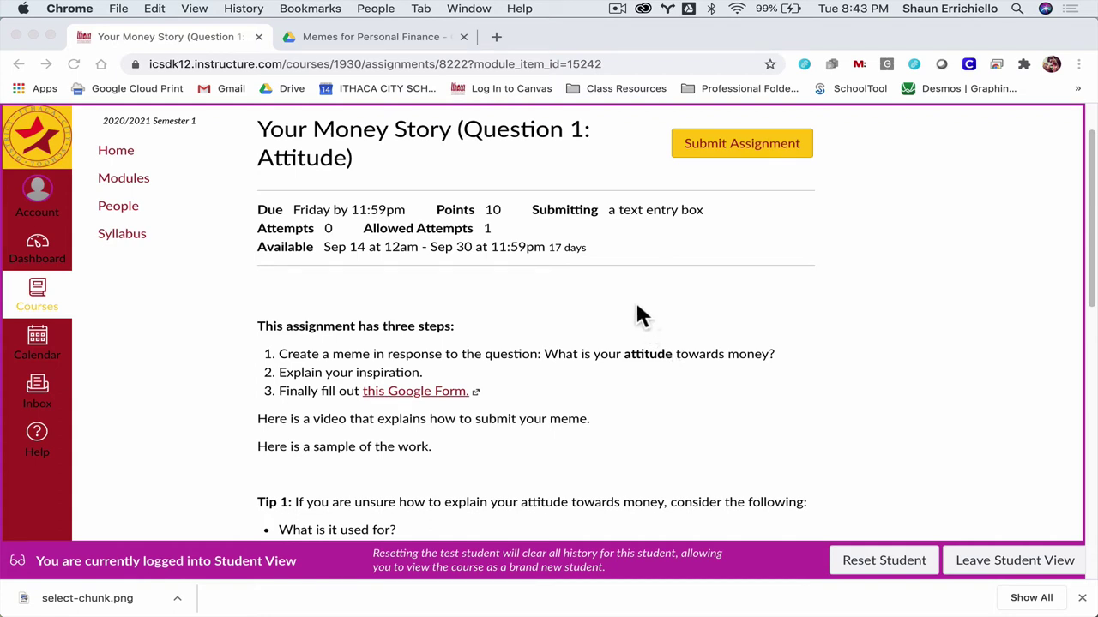
# Step: Preview Yoda Meme.png in the Drive folder, then return to the Your Money Story assignment
pyautogui.click(338, 37)
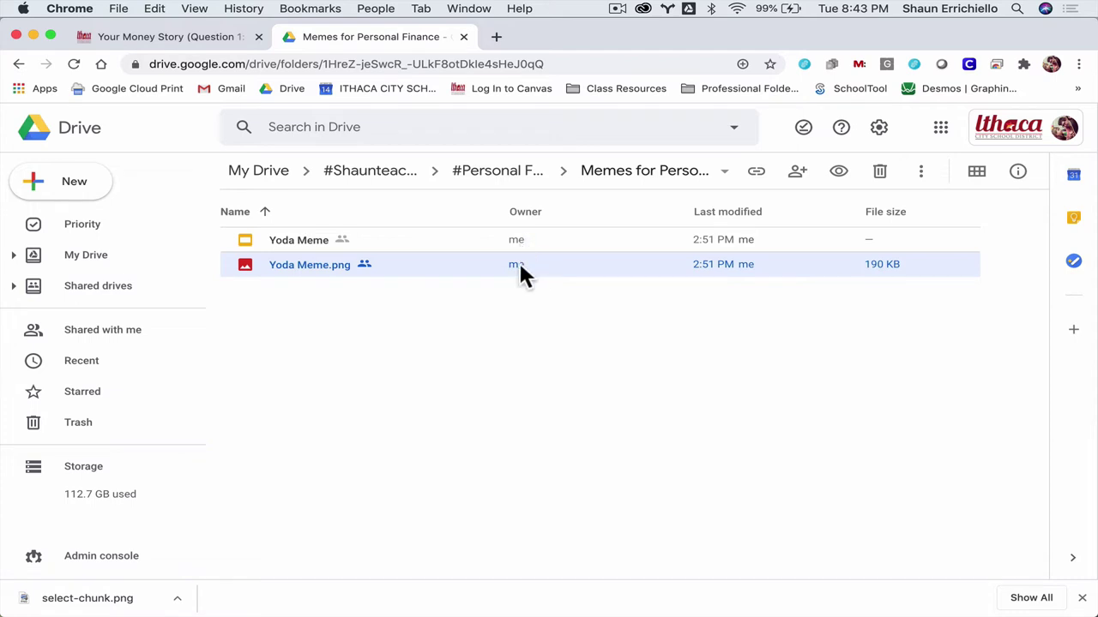
pyautogui.doubleClick(318, 267)
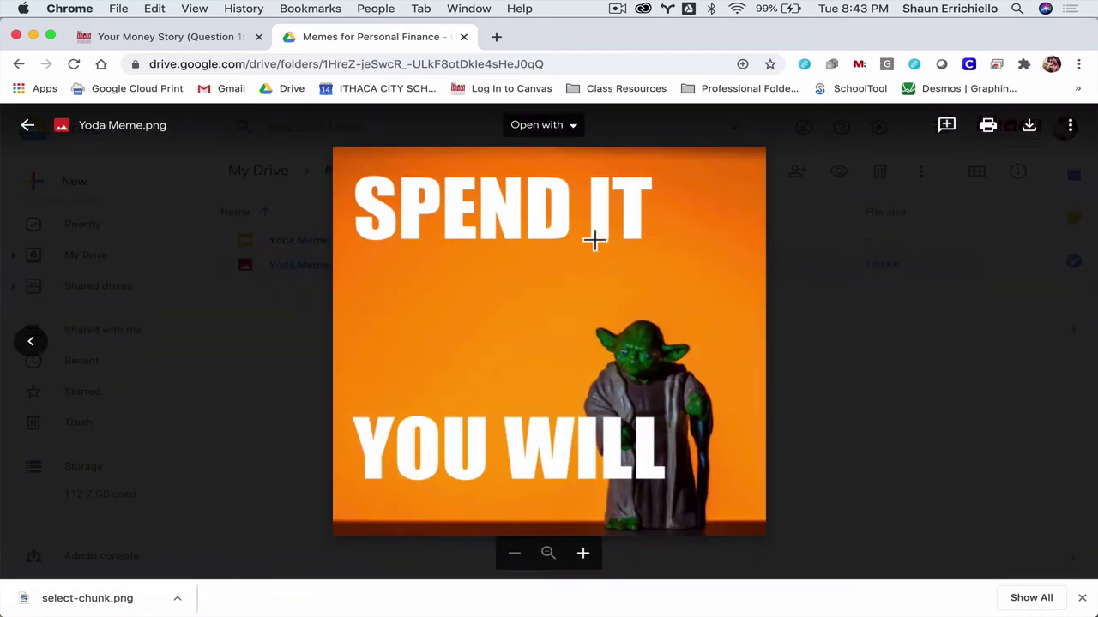
pyautogui.click(226, 36)
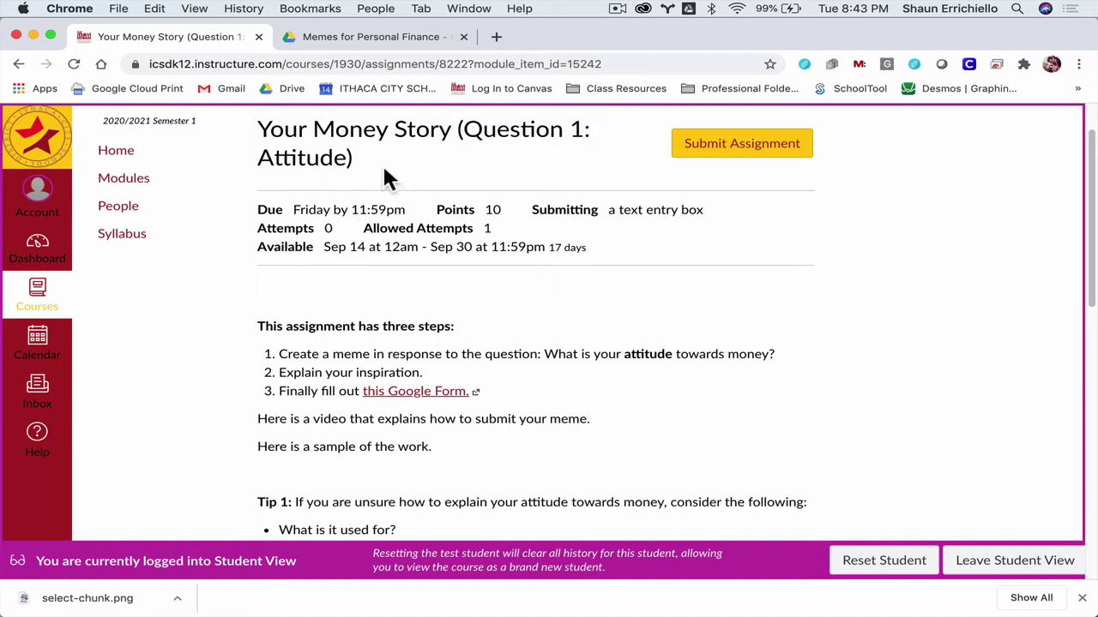
# Step: Read the assignment's three steps, briefly highlighting them
pyautogui.scroll(-3, 374, 167)
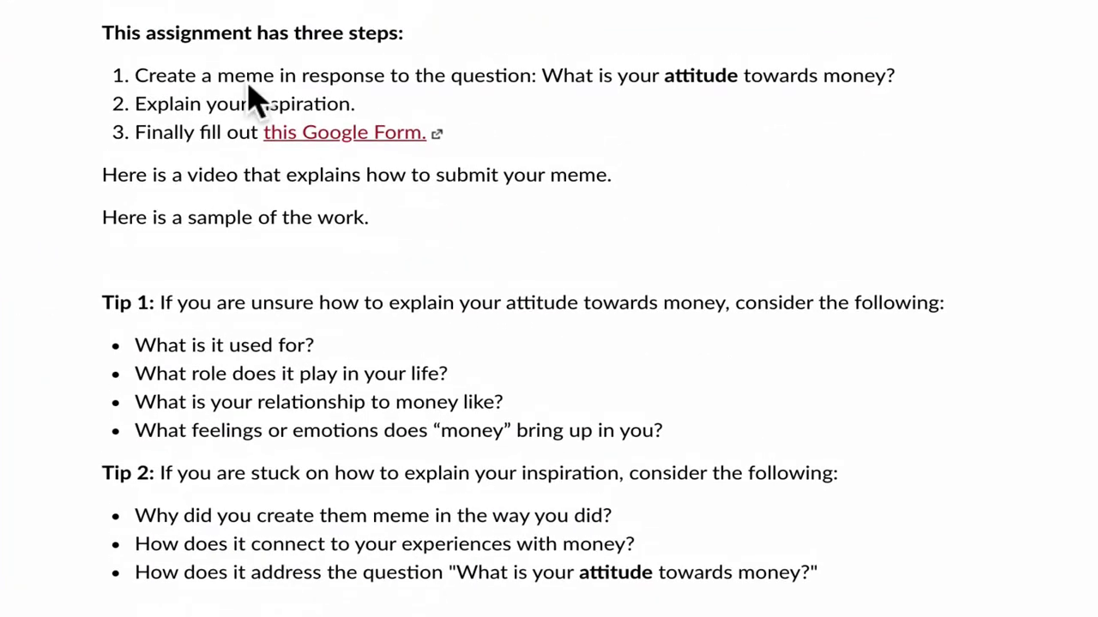
pyautogui.moveTo(109, 33); pyautogui.dragTo(507, 139)
pyautogui.click(274, 73)
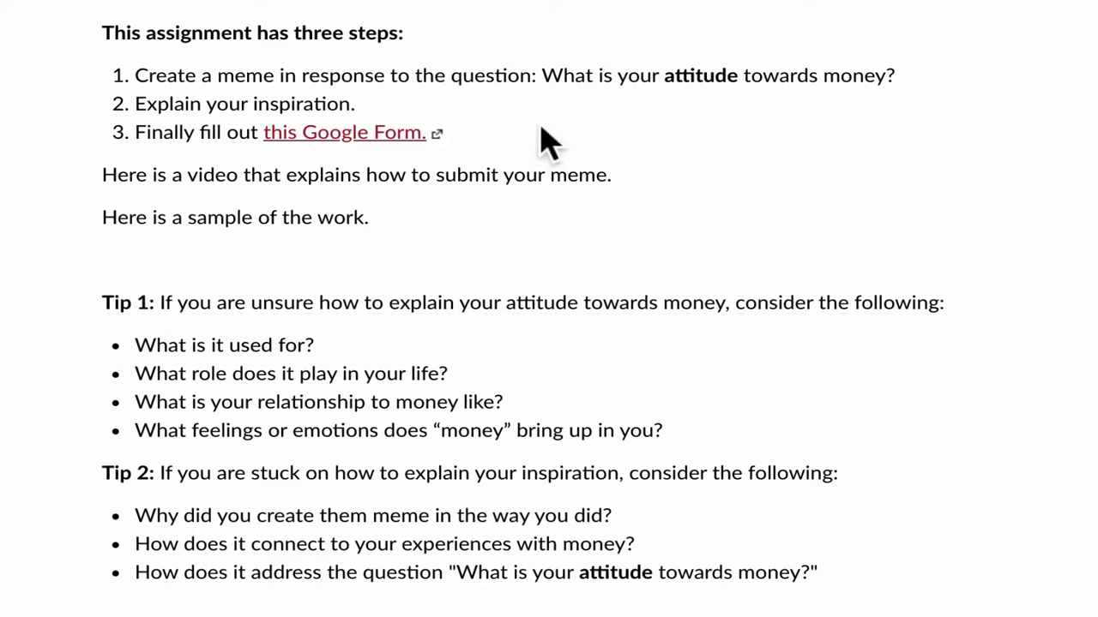
# Step: Read the question about attitude towards money and its tips, highlighting each passage
pyautogui.moveTo(542, 75); pyautogui.dragTo(925, 77)
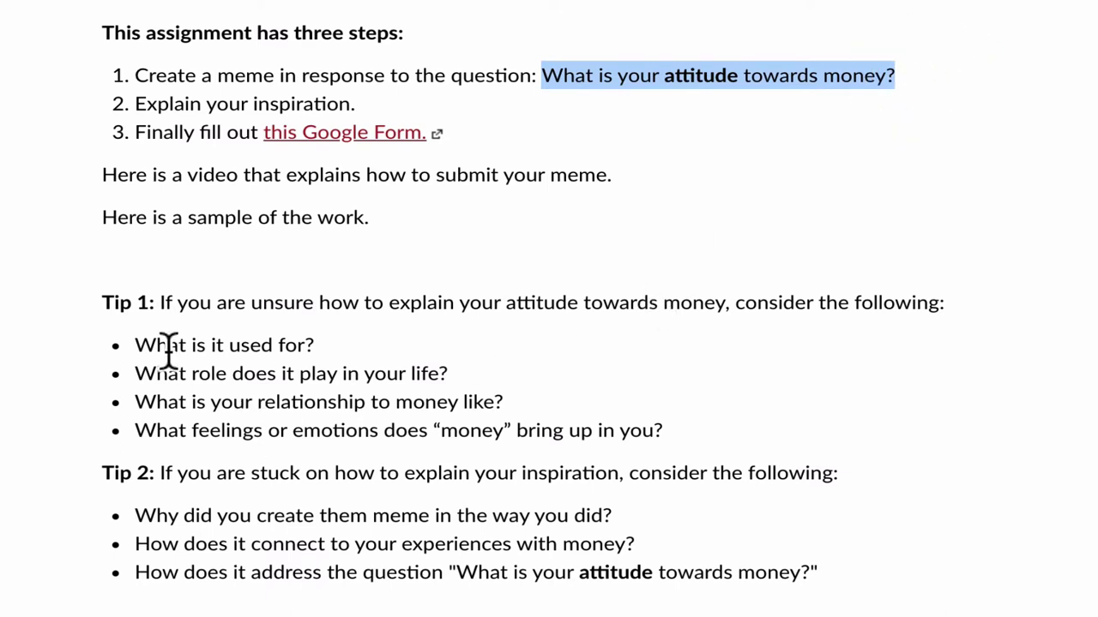
pyautogui.moveTo(150, 345); pyautogui.dragTo(324, 345)
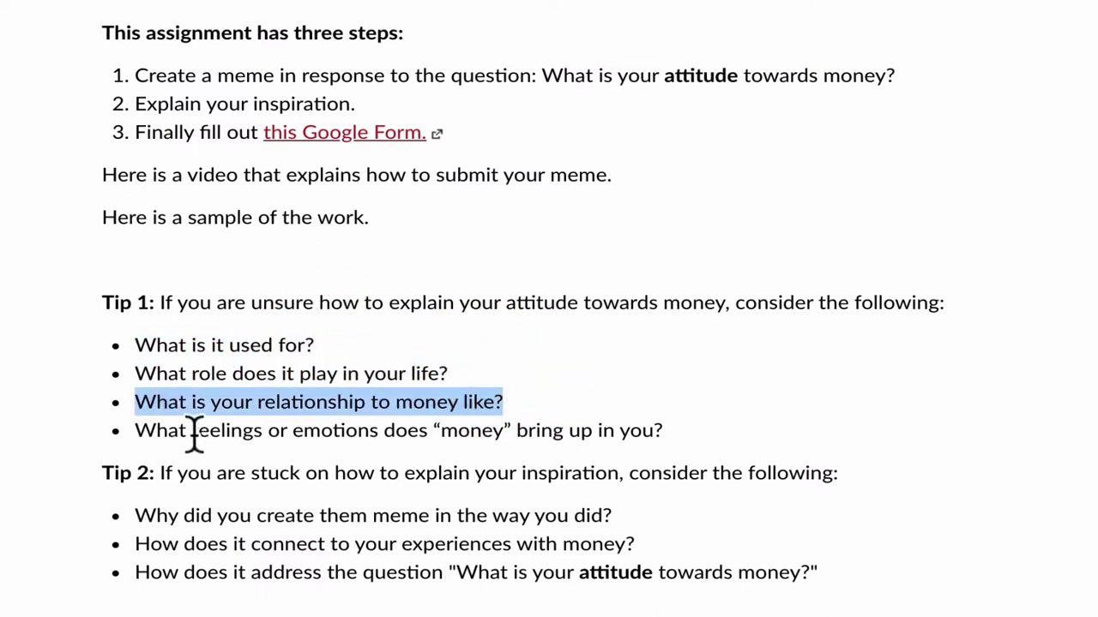
pyautogui.moveTo(141, 431); pyautogui.dragTo(668, 425)
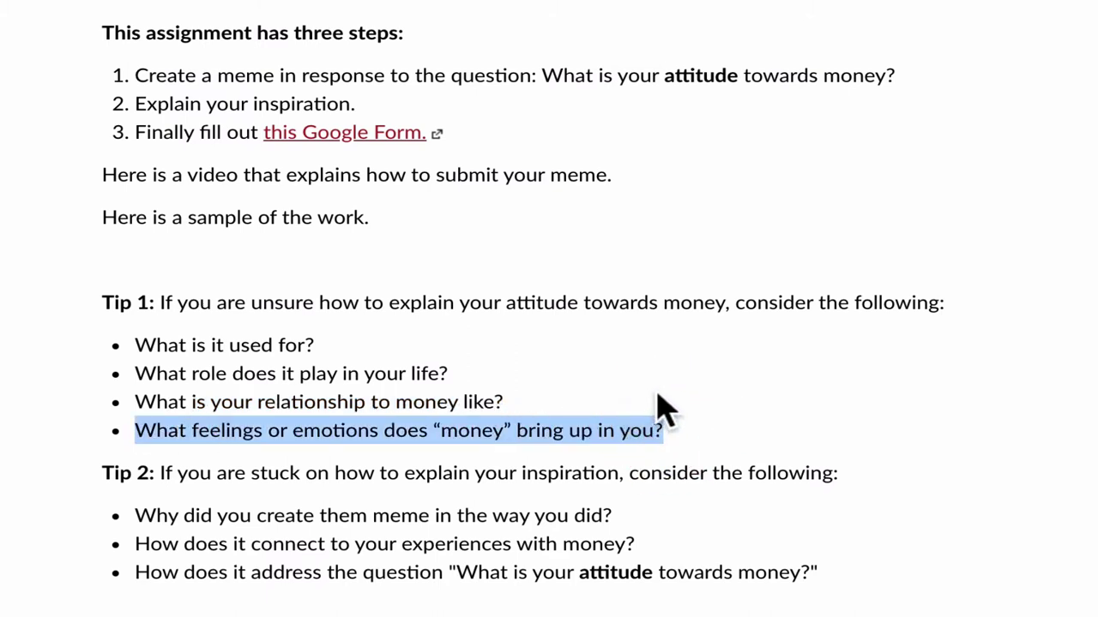
pyautogui.click(563, 400)
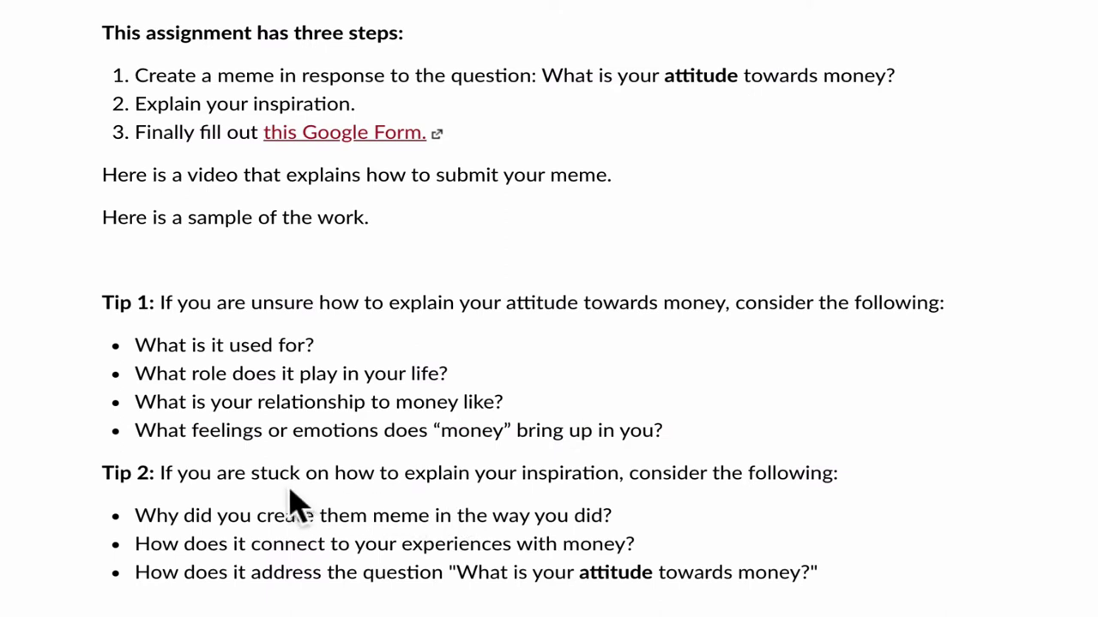
pyautogui.moveTo(138, 401); pyautogui.dragTo(515, 396)
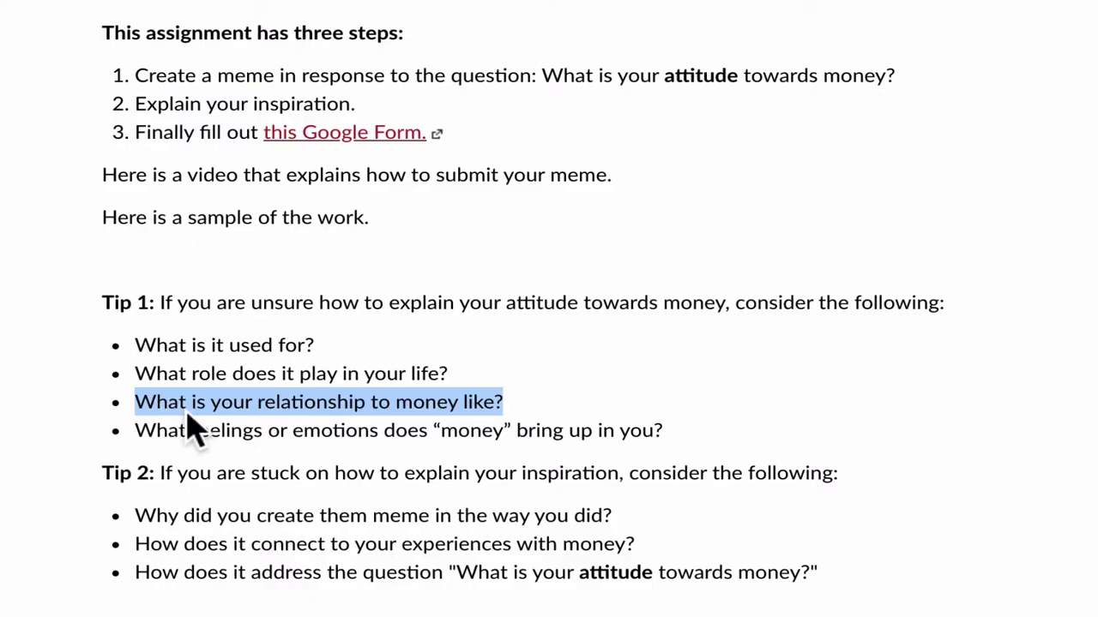
pyautogui.click(172, 473)
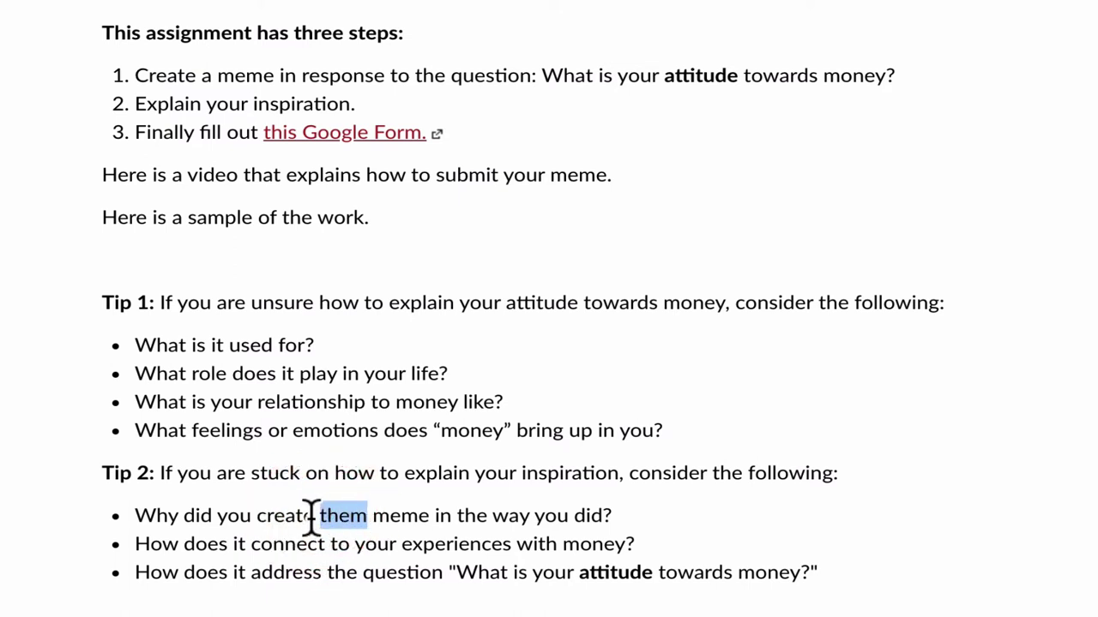
pyautogui.click(244, 558)
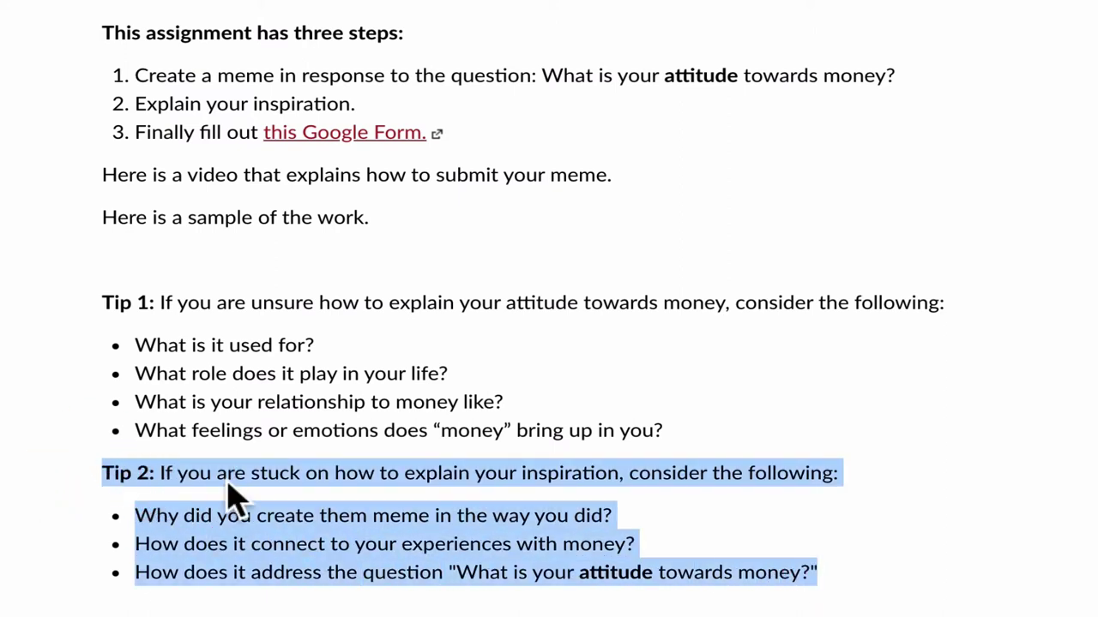
pyautogui.click(254, 518)
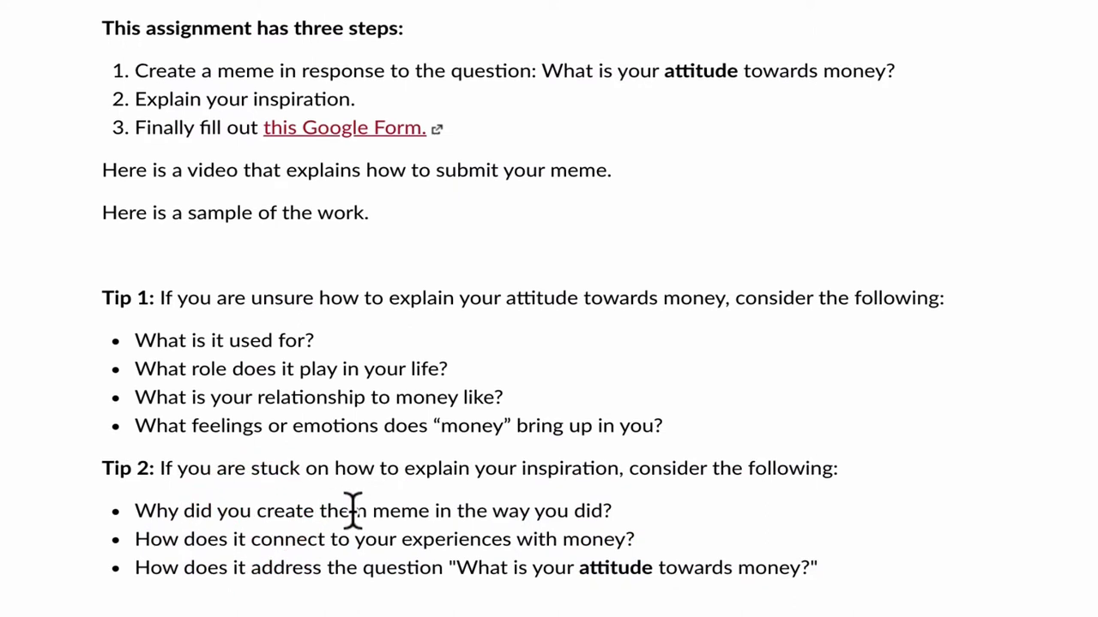
pyautogui.scroll(-1, 353, 519)
pyautogui.scroll(-1, 330, 538)
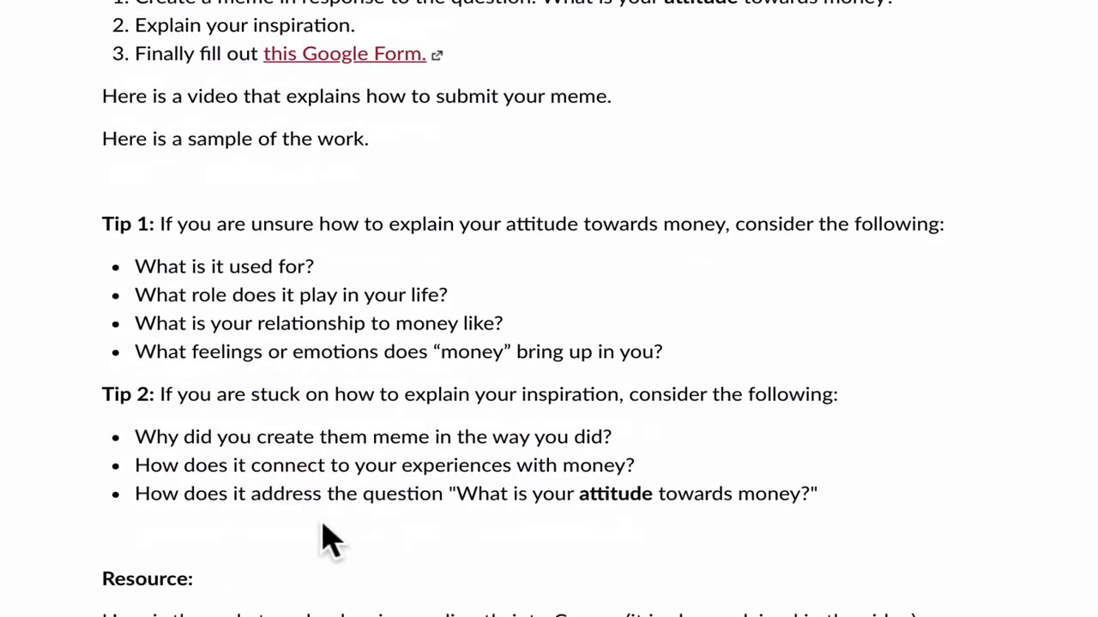
pyautogui.scroll(-2, 329, 539)
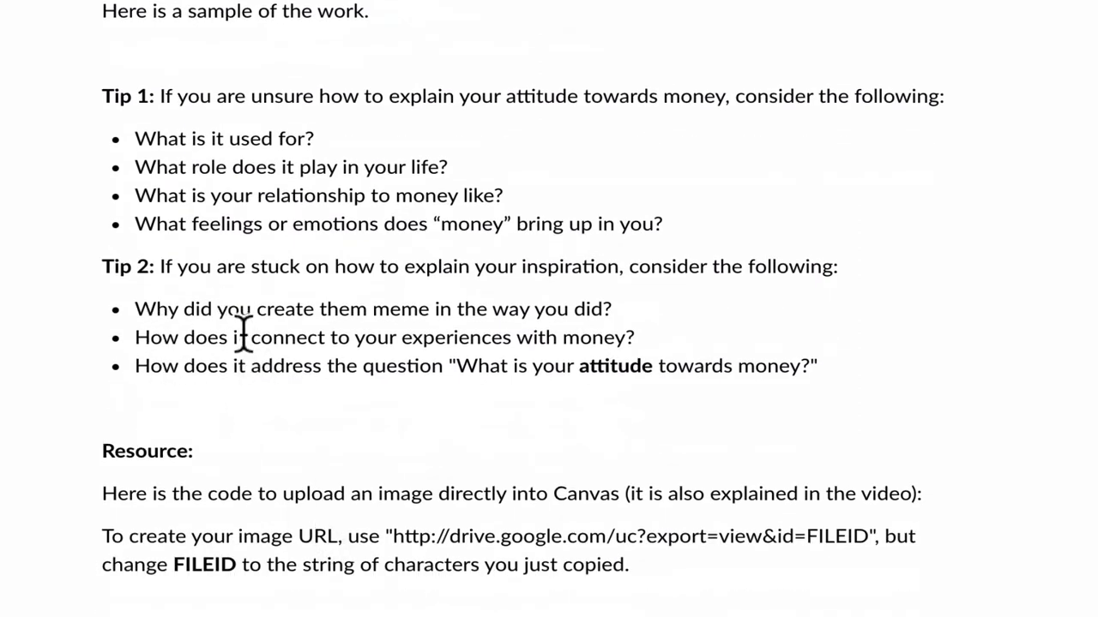
pyautogui.scroll(-1, 305, 392)
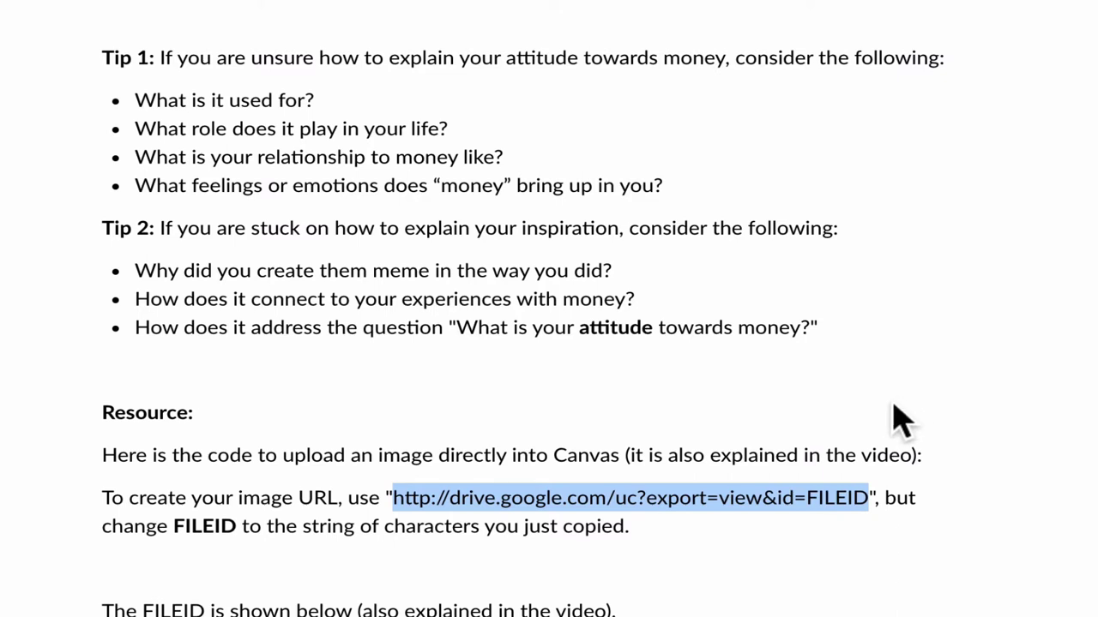
pyautogui.scroll(-3, 898, 421)
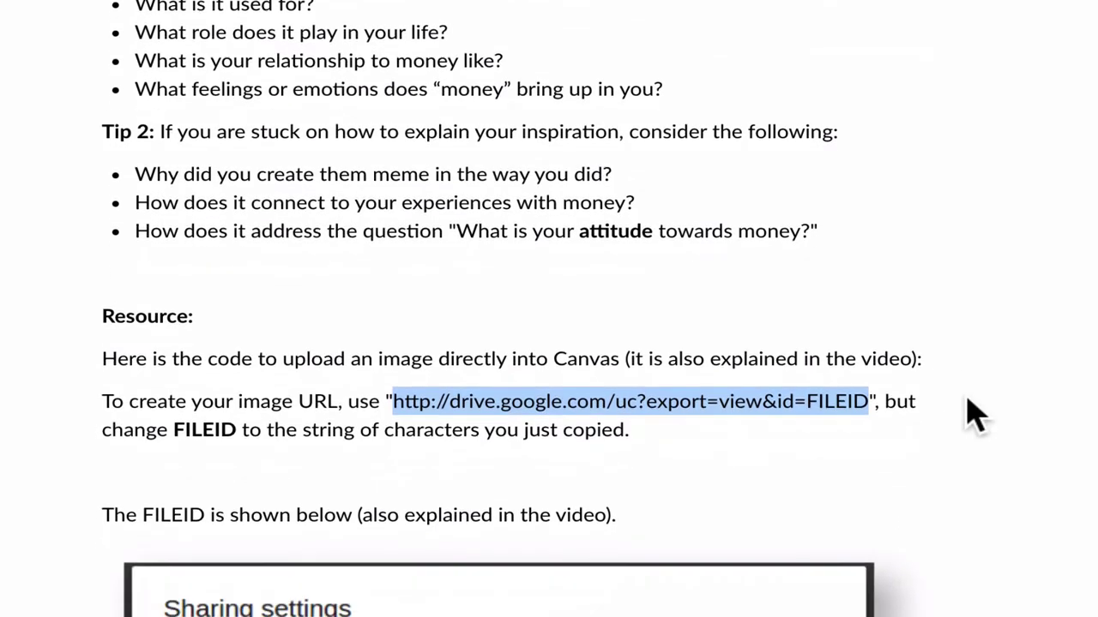
pyautogui.scroll(-3, 976, 416)
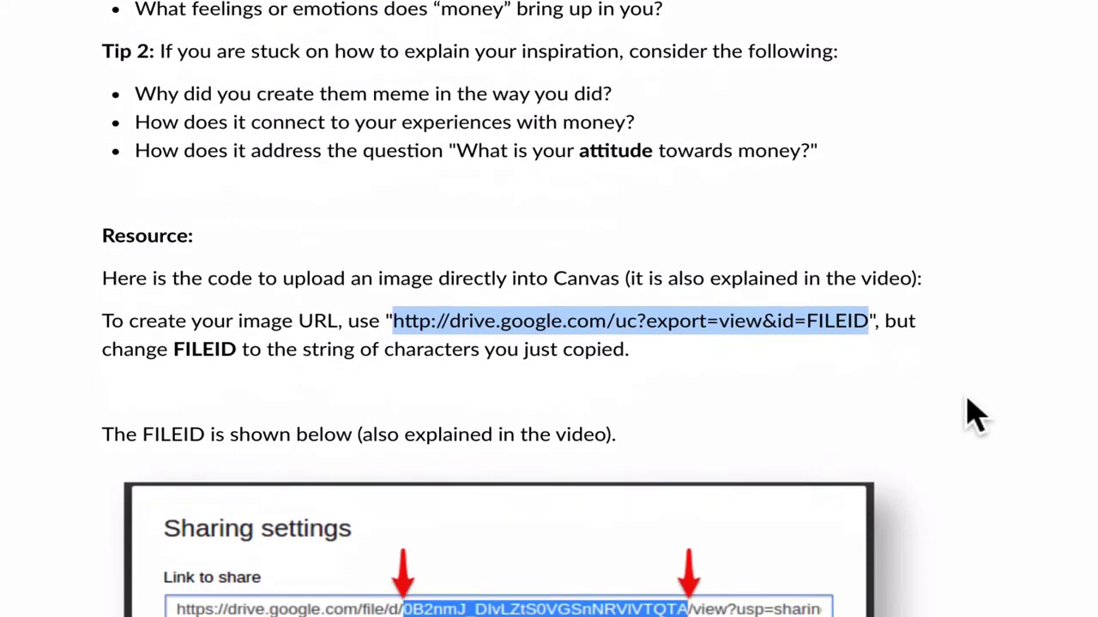
pyautogui.scroll(-3, 976, 416)
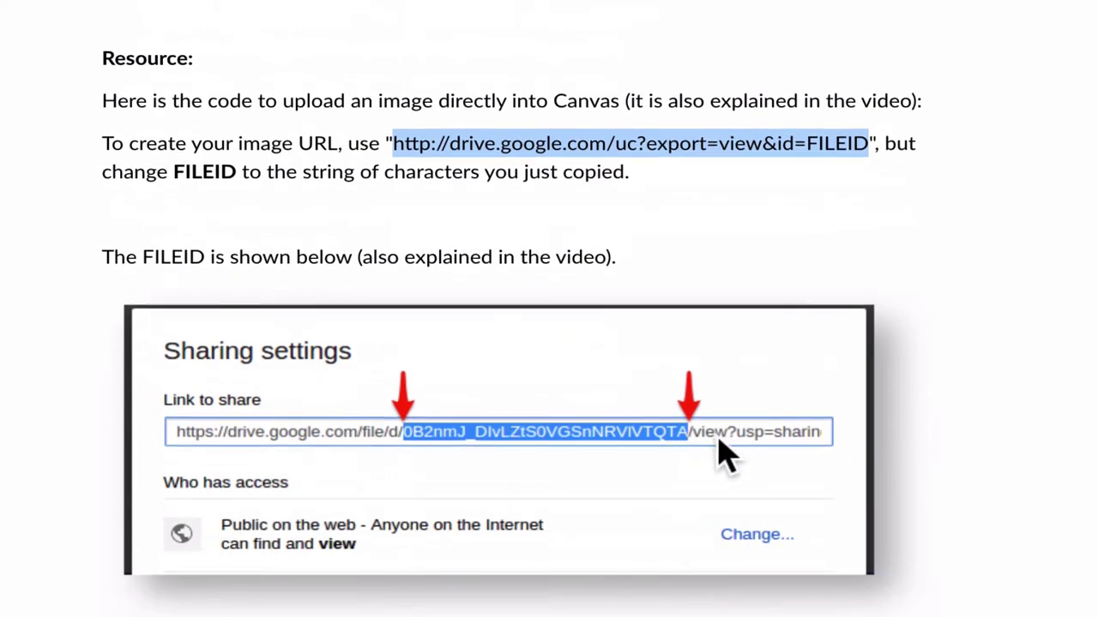
pyautogui.scroll(-1, 960, 444)
pyautogui.scroll(-4, 965, 453)
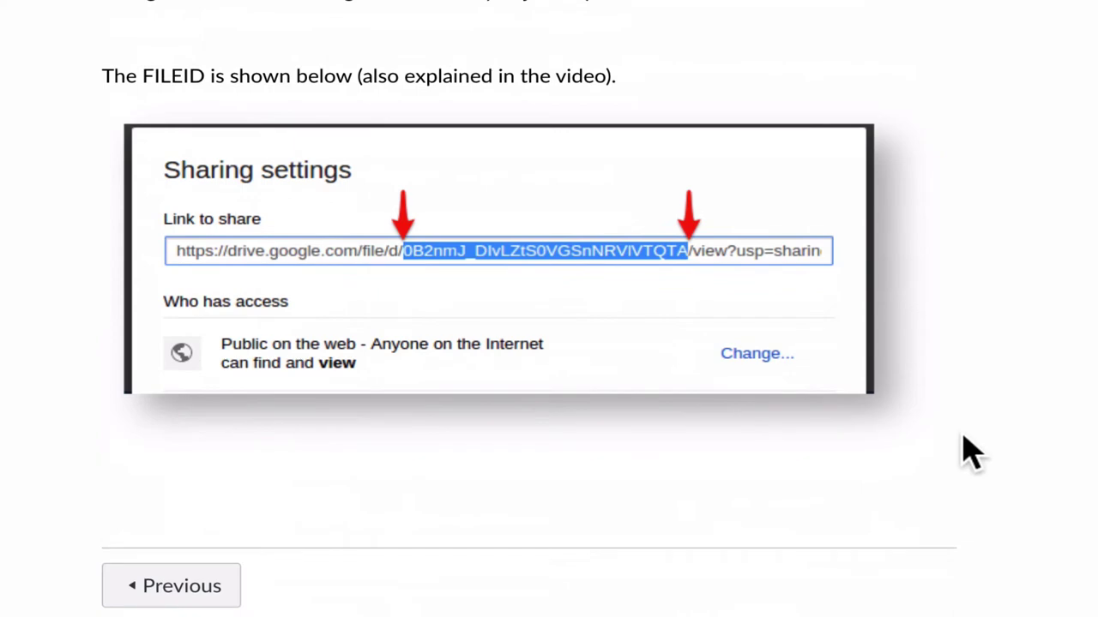
pyautogui.scroll(20, 975, 506)
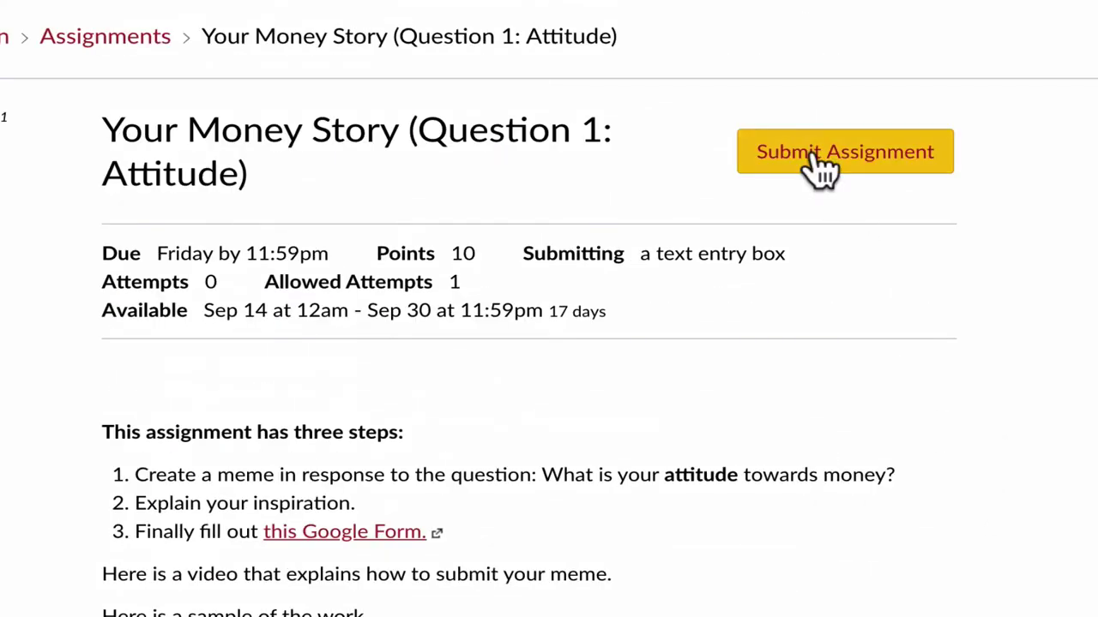
# Step: Start the text-entry submission, embed an image by URL with the pasted Drive template, and select FILEID
pyautogui.click(813, 153)
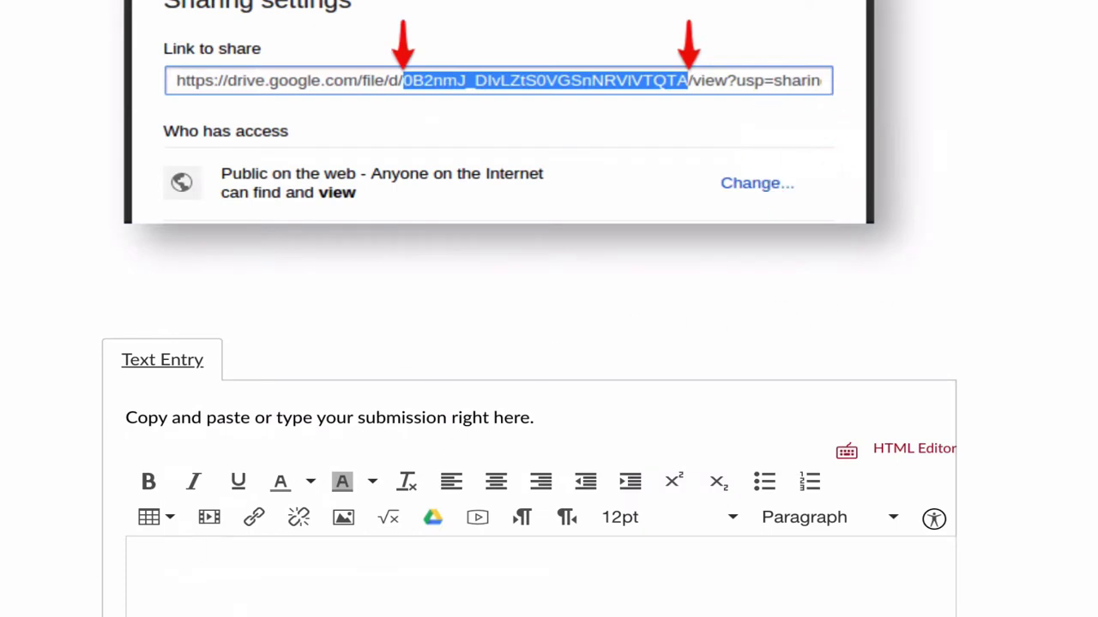
pyautogui.click(519, 578)
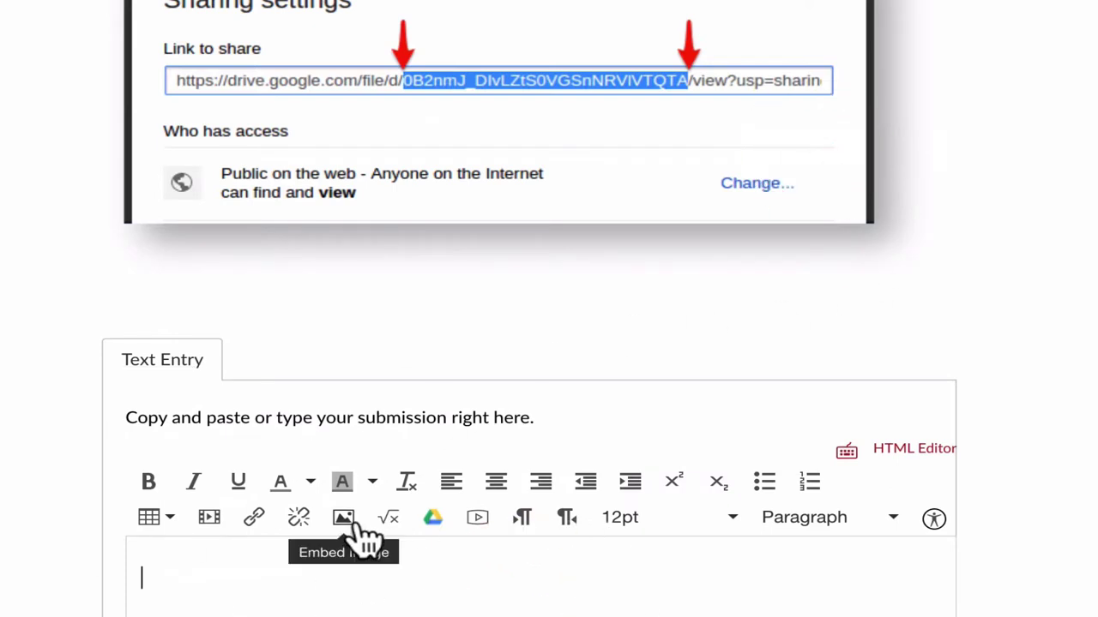
pyautogui.click(355, 535)
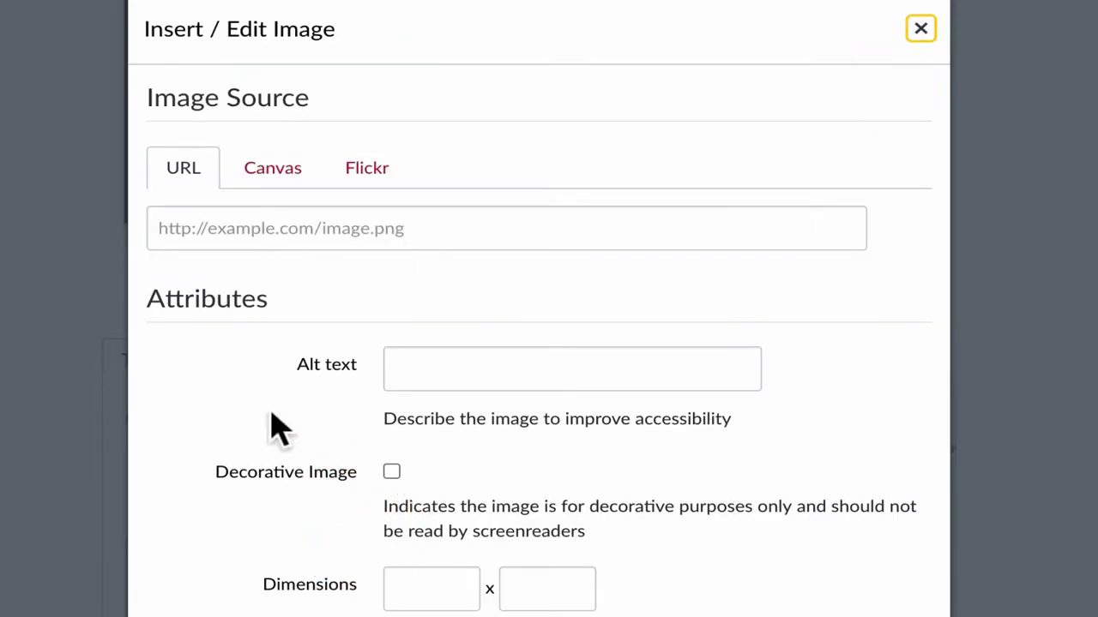
pyautogui.click(210, 165)
pyautogui.click(192, 229)
pyautogui.write('http://drive.google.com/uc?export=view&id=FILEID')
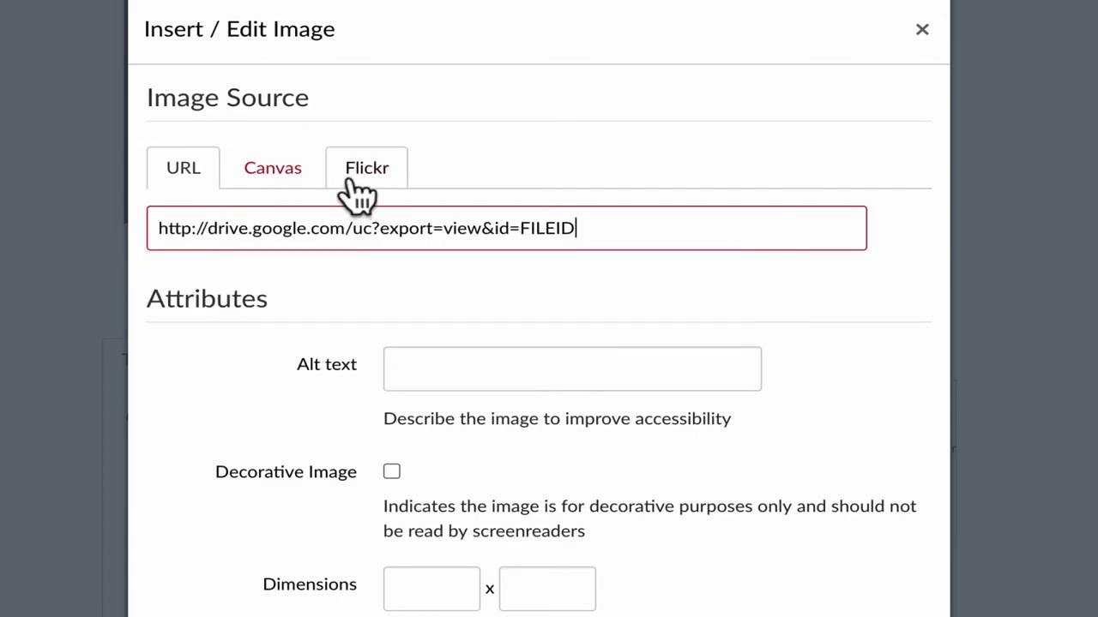
pyautogui.moveTo(519, 228); pyautogui.dragTo(608, 225)
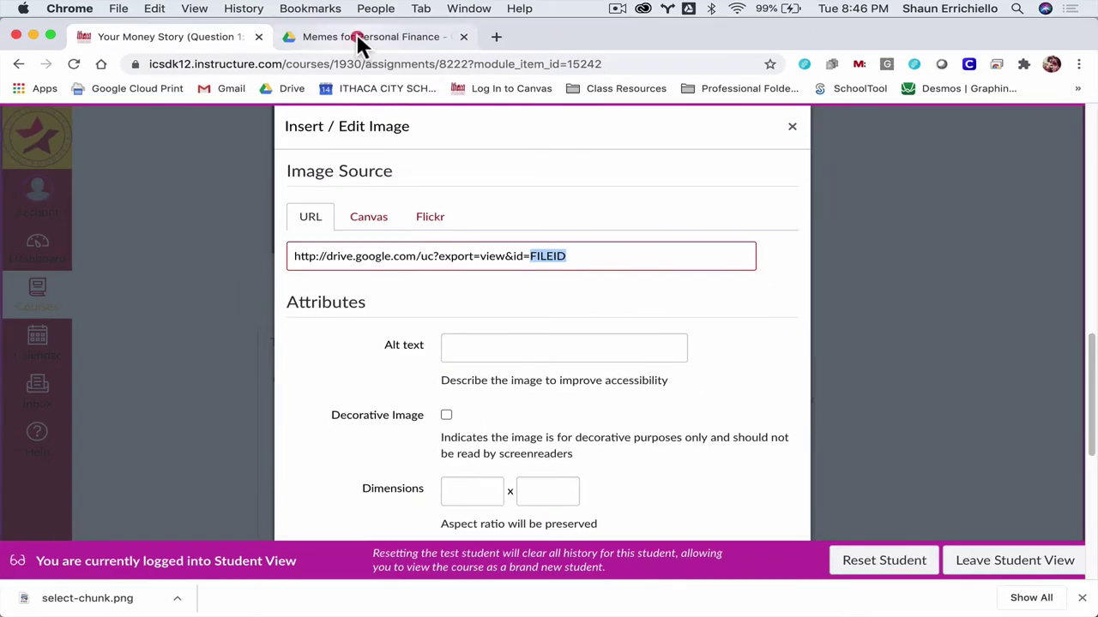
# Step: Get the share link for Yoda Meme.png and copy just its file ID
pyautogui.click(360, 39)
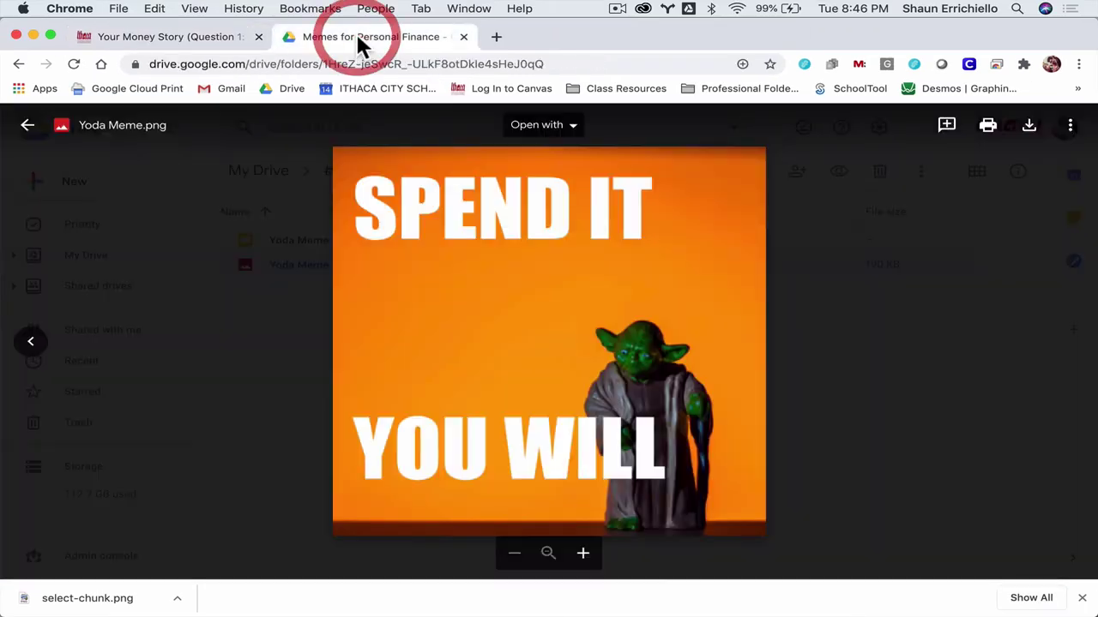
pyautogui.click(28, 126)
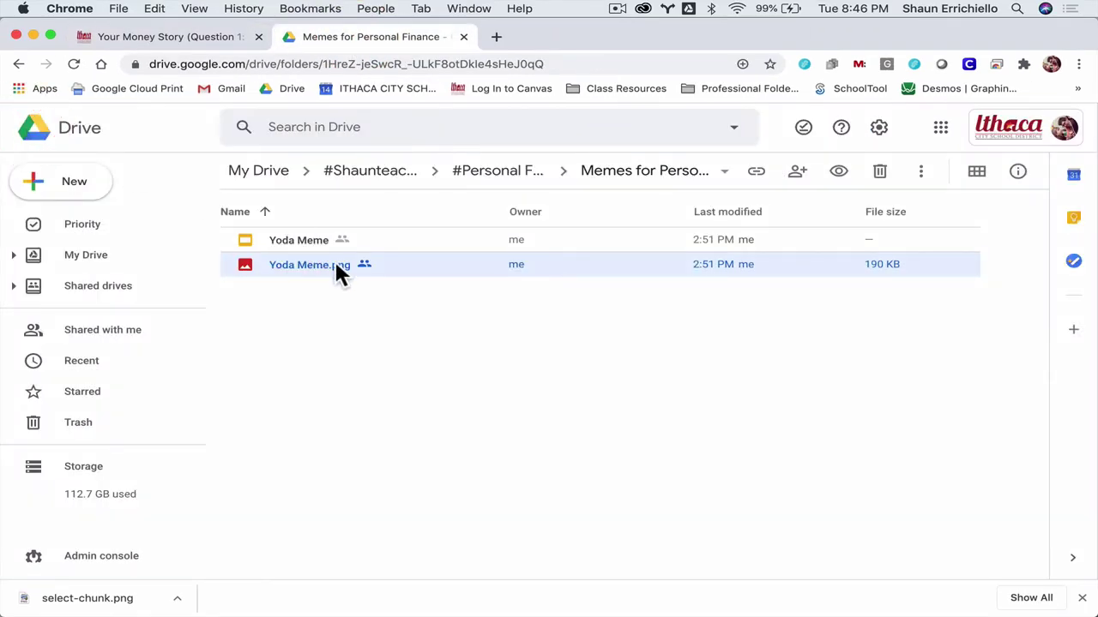
pyautogui.click(756, 174)
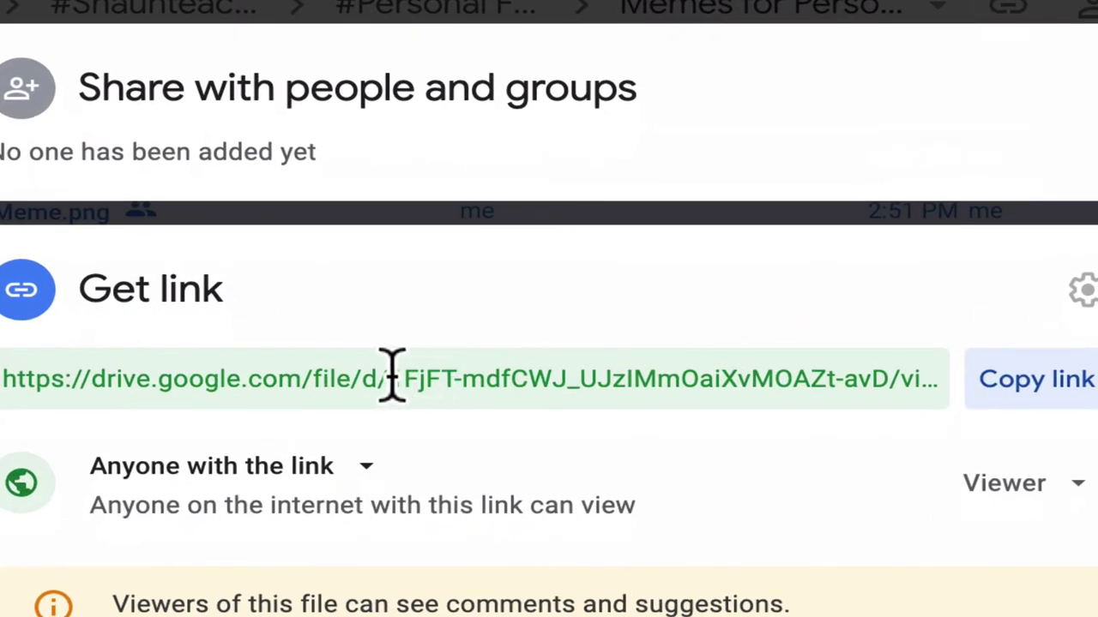
pyautogui.click(478, 339)
pyautogui.moveTo(390, 378); pyautogui.dragTo(902, 355)
pyautogui.press('super+c')
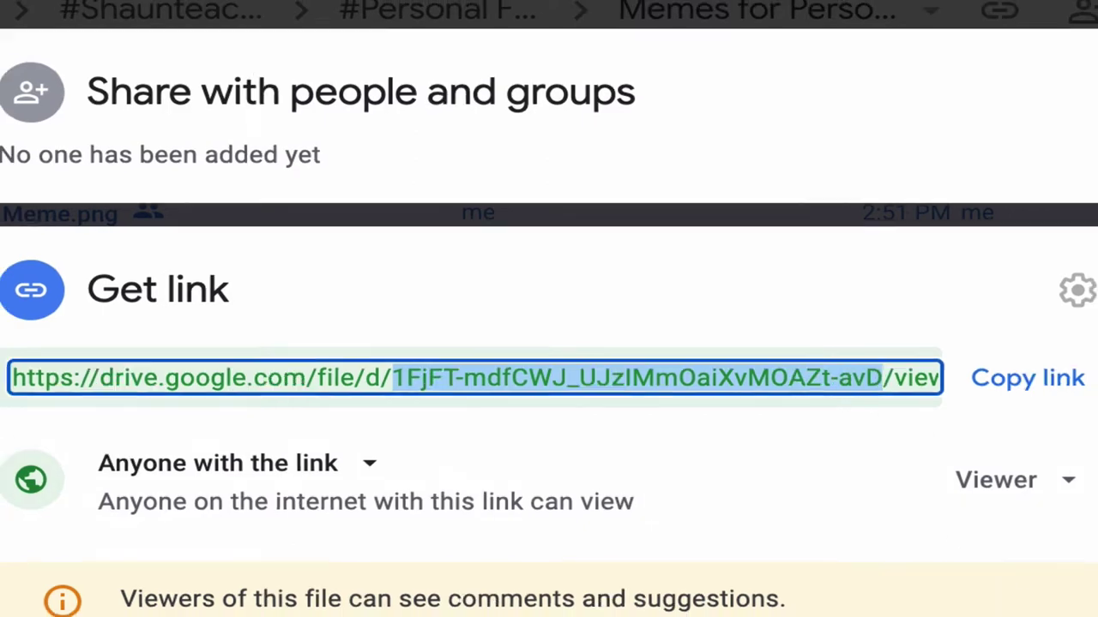
pyautogui.click(762, 480)
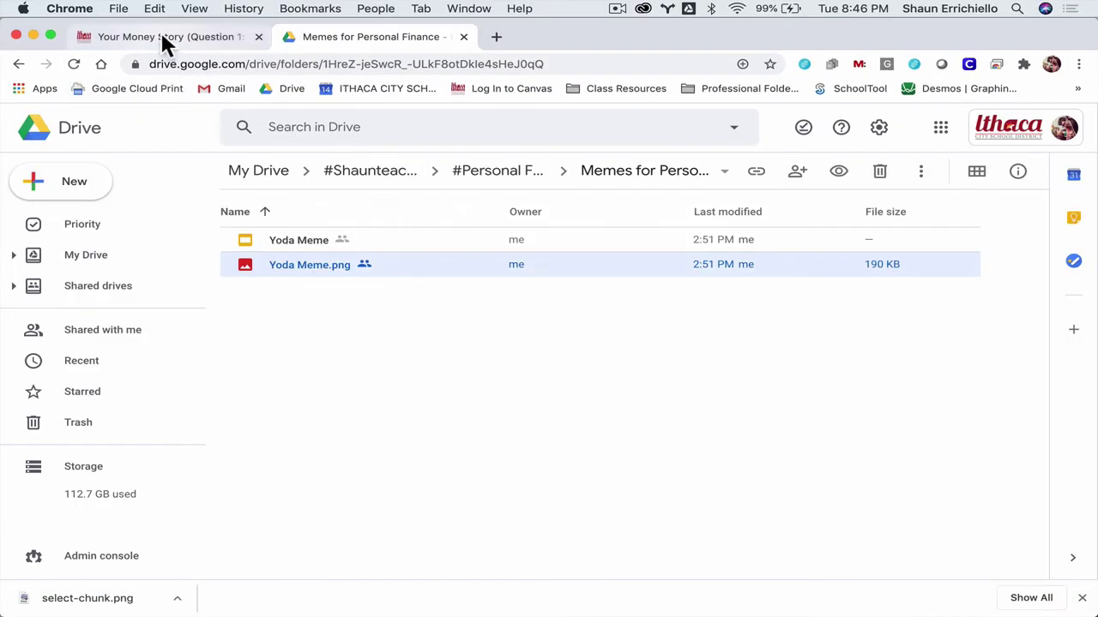
# Step: Replace FILEID with the copied Drive file ID and insert the 600 × 600 Yoda meme
pyautogui.click(166, 43)
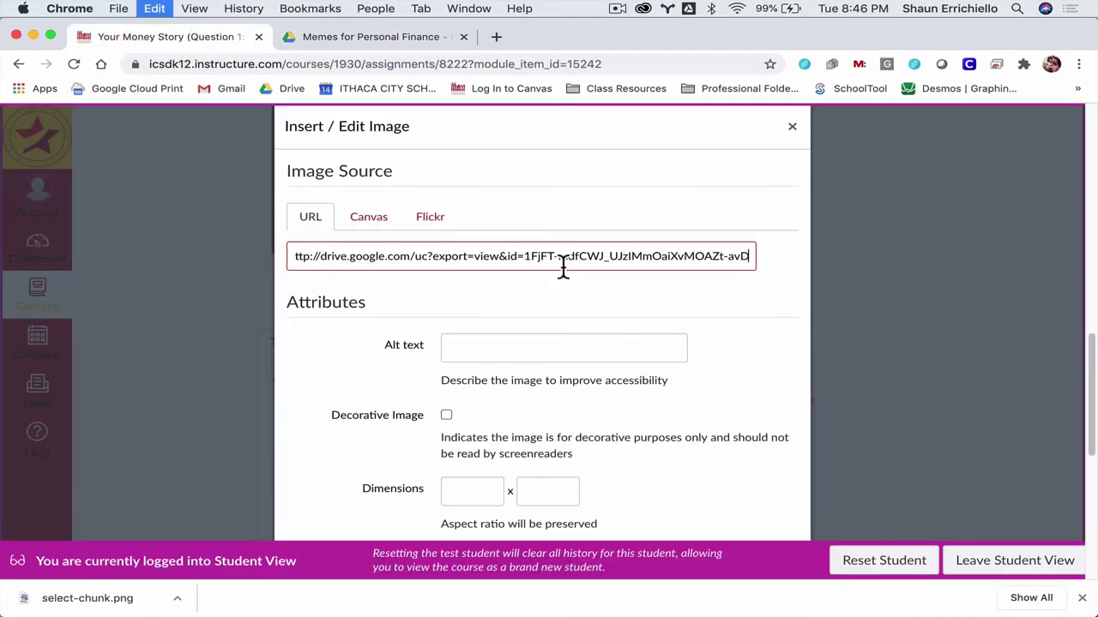
pyautogui.press('super+z')
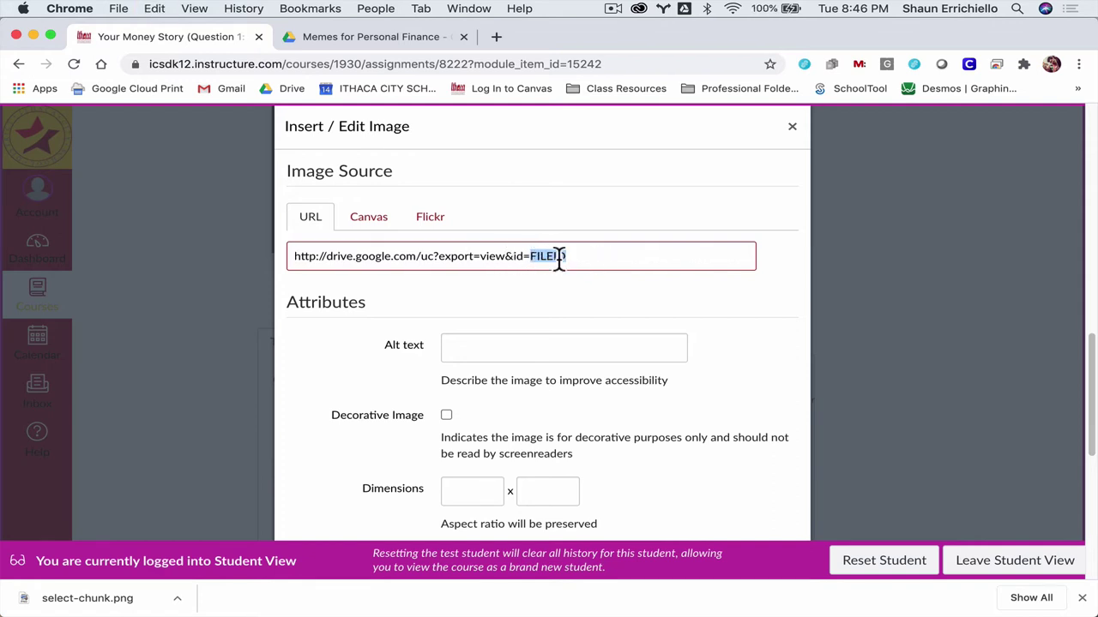
pyautogui.press('super+v')
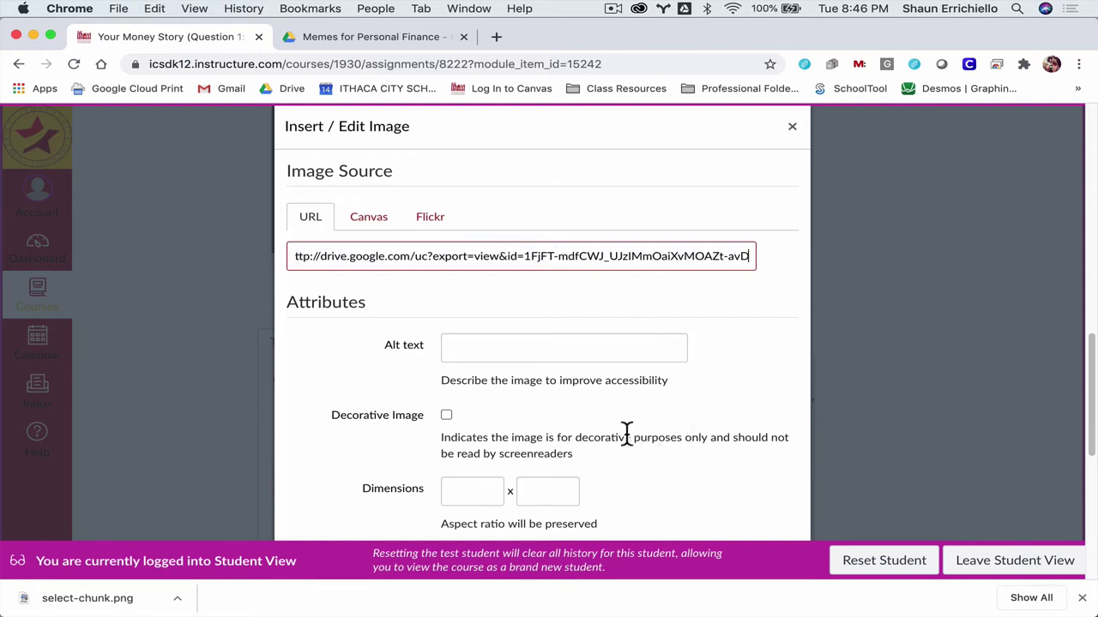
pyautogui.click(503, 348)
pyautogui.click(357, 388)
pyautogui.click(468, 489)
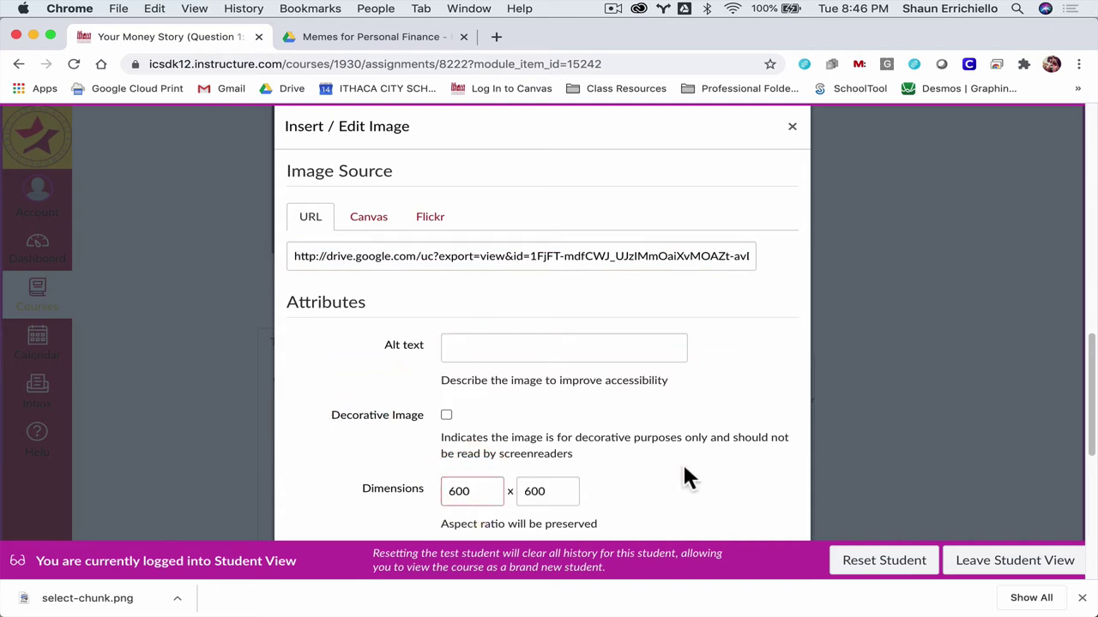
pyautogui.scroll(-5, 728, 431)
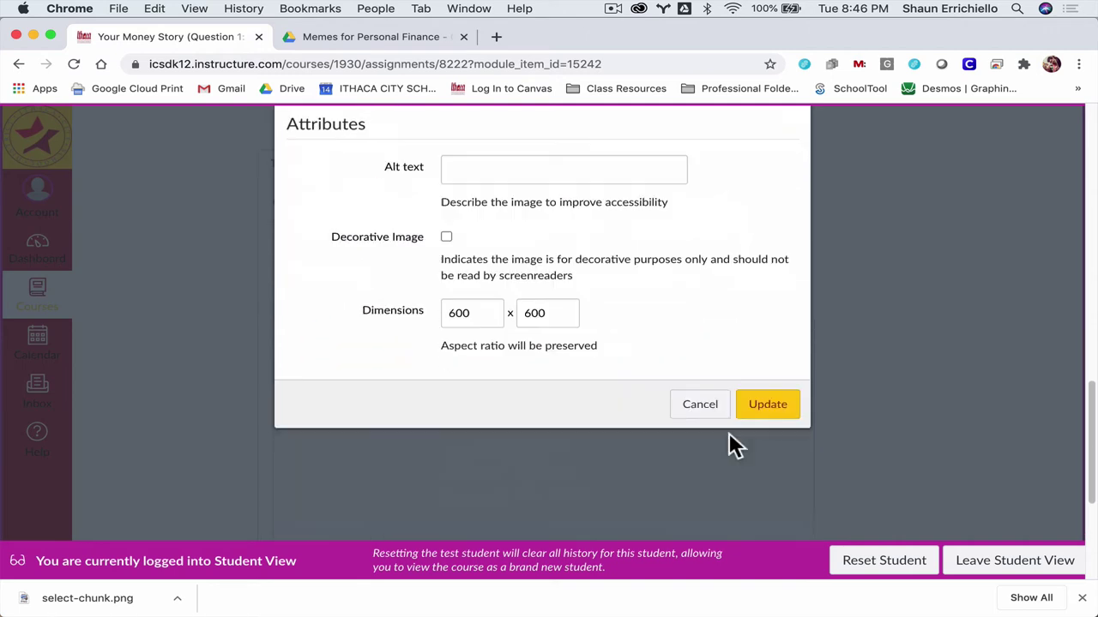
pyautogui.click(755, 405)
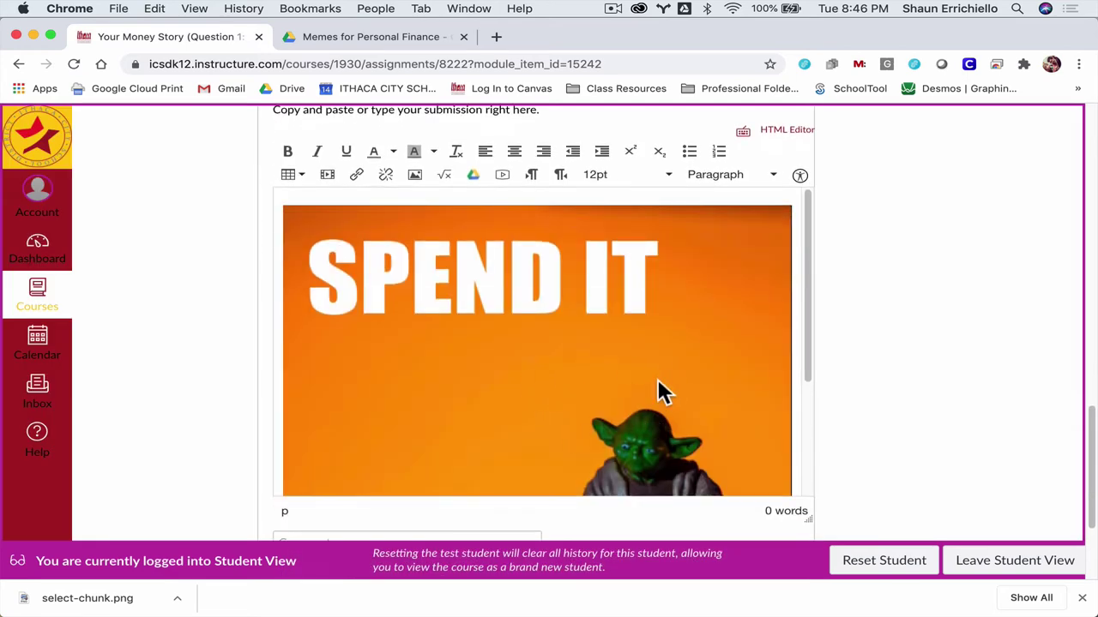
pyautogui.scroll(3, 944, 301)
pyautogui.scroll(5, 943, 301)
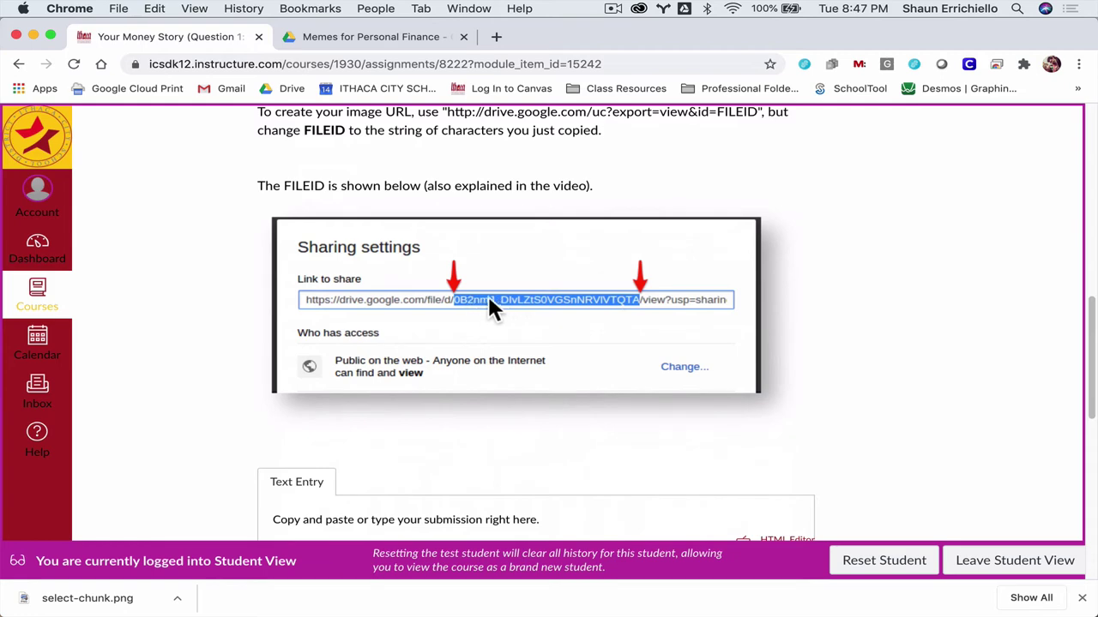
pyautogui.scroll(-5, 798, 322)
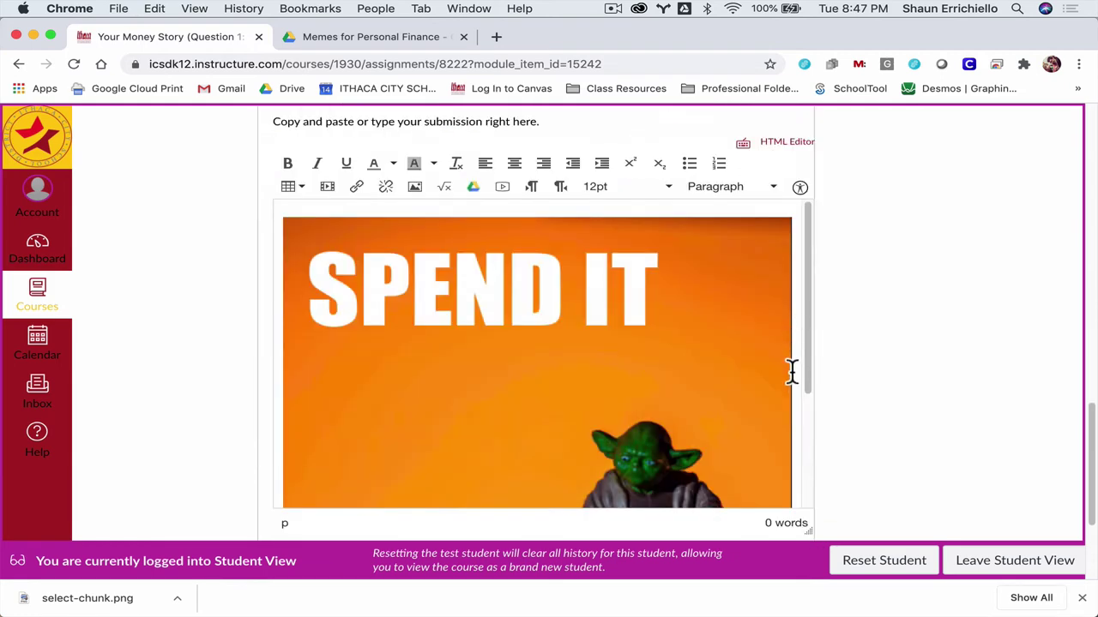
pyautogui.scroll(-4, 793, 370)
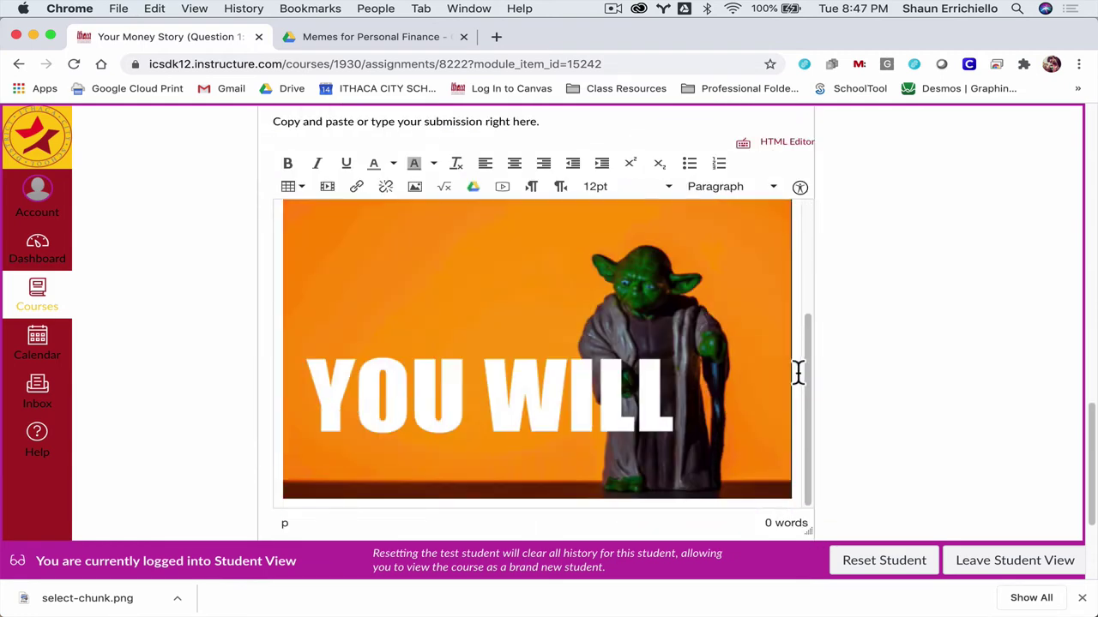
pyautogui.scroll(-2, 817, 352)
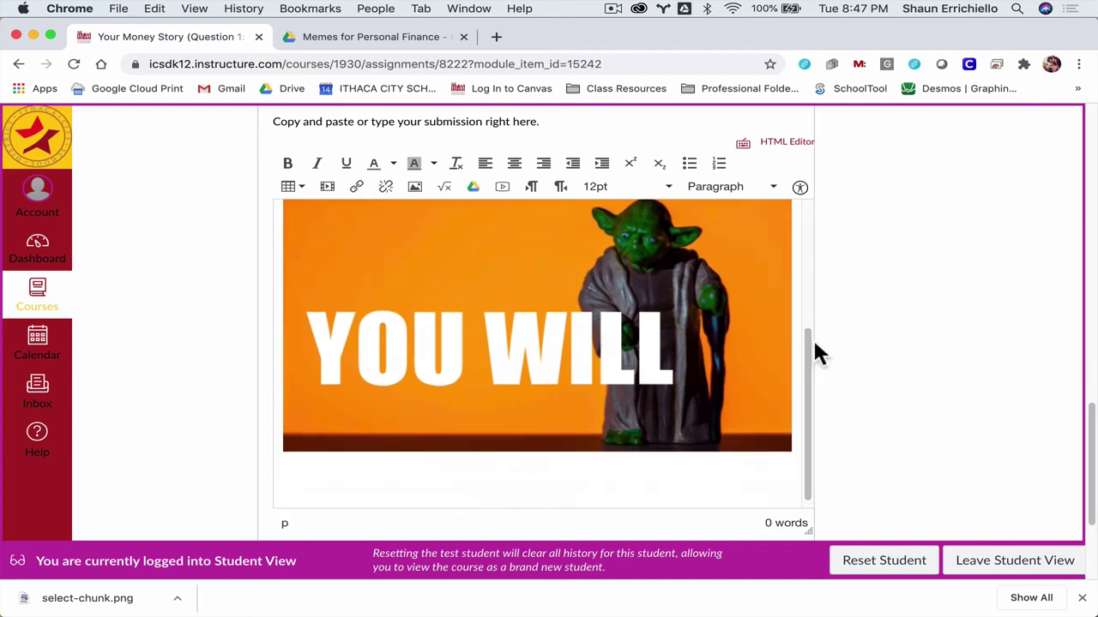
pyautogui.scroll(-1, 817, 352)
# Step: Add the heading 'Explanation for my Inspiration:' below the meme and start a new line
pyautogui.write('Explanation ')
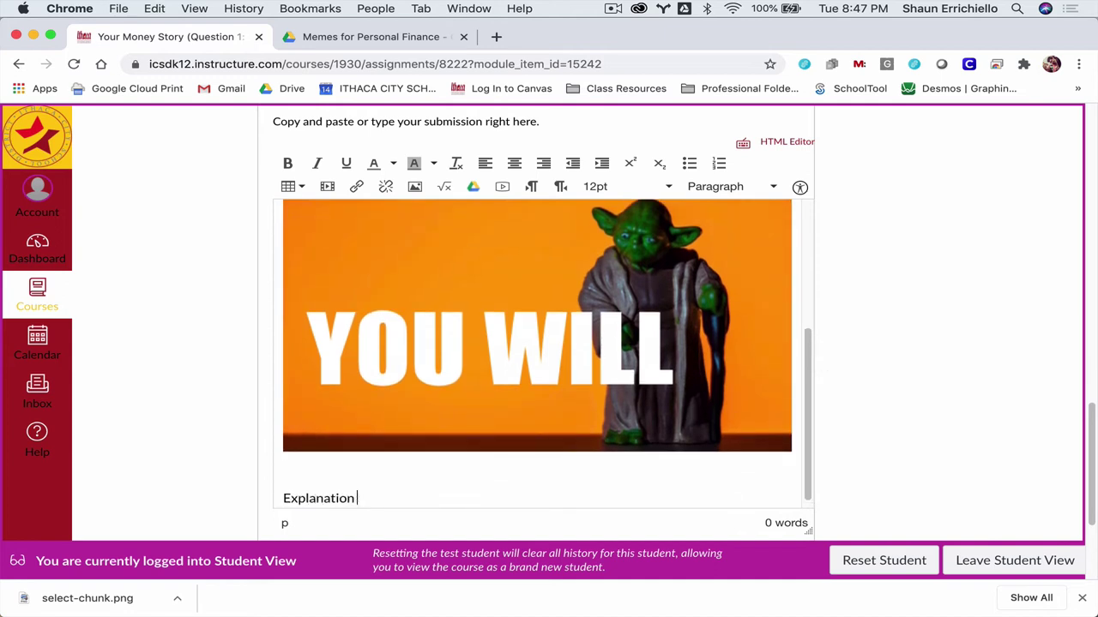
pyautogui.write('for my Inspiration:')
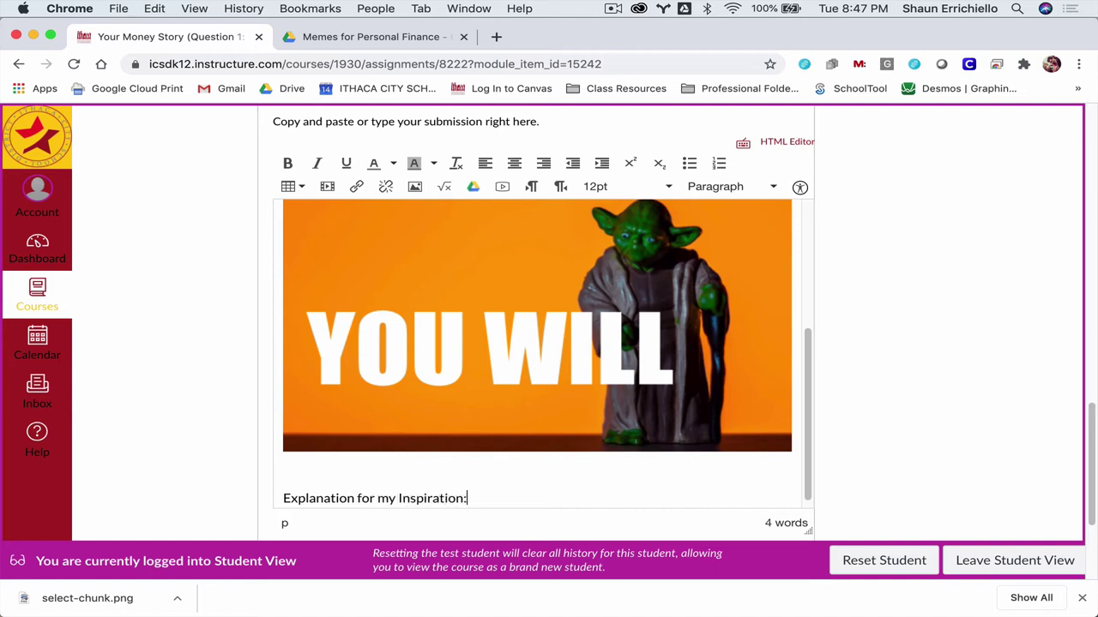
pyautogui.press('Return')
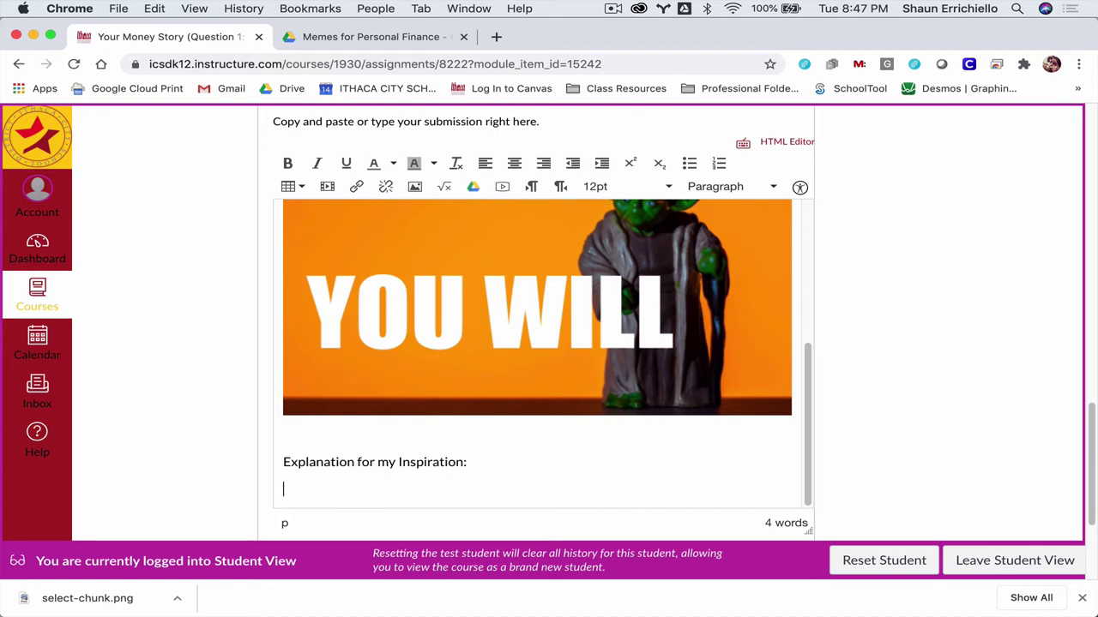
pyautogui.scroll(3, 710, 350)
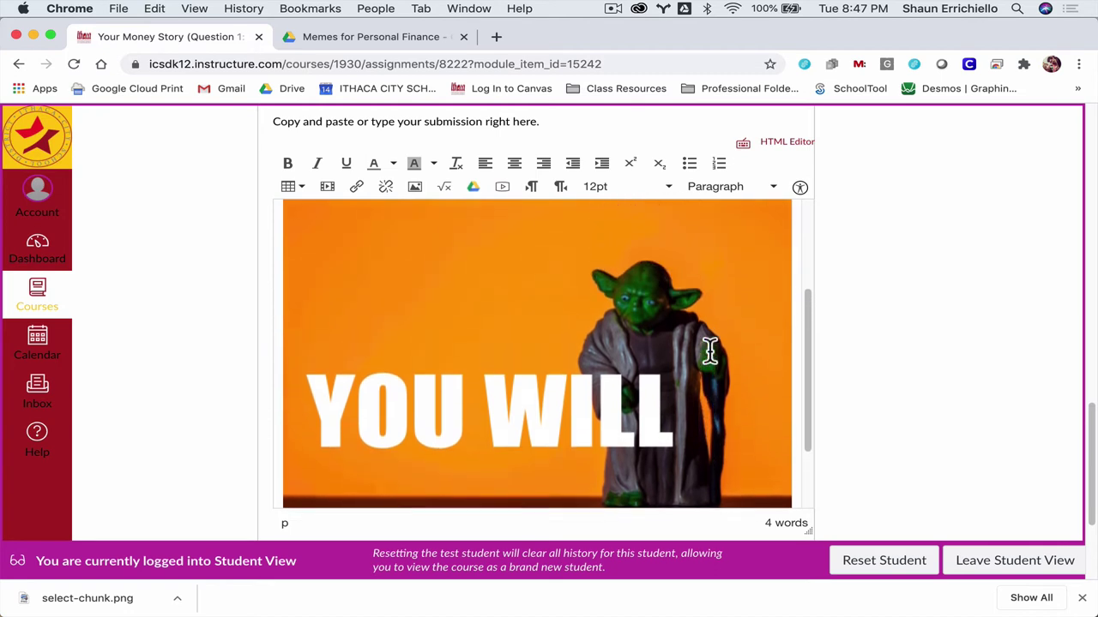
pyautogui.scroll(3, 710, 350)
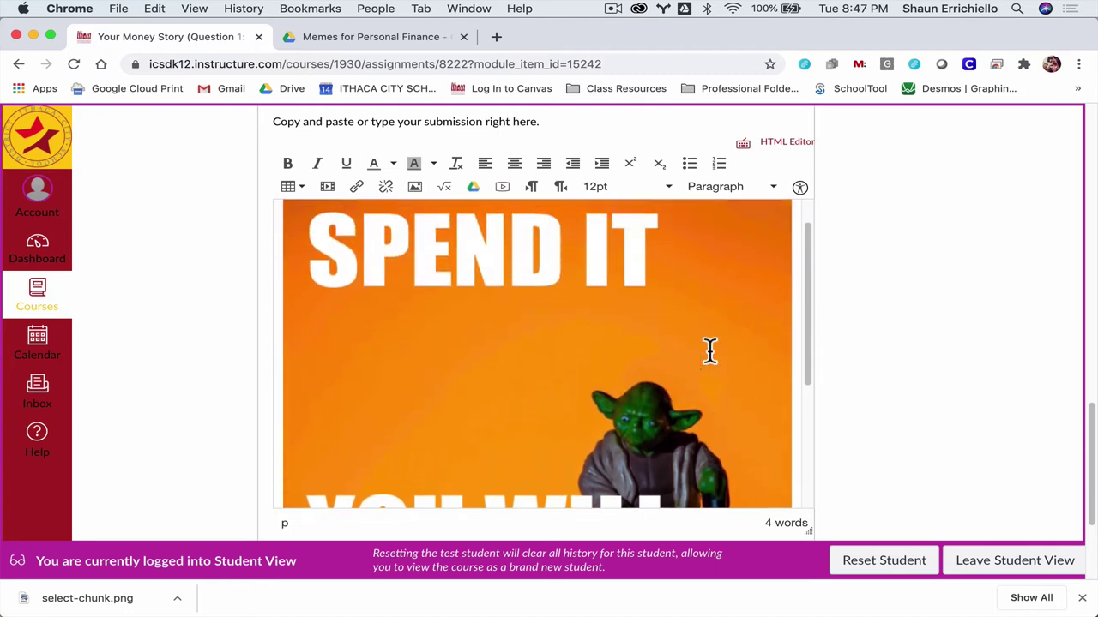
pyautogui.scroll(-5, 711, 351)
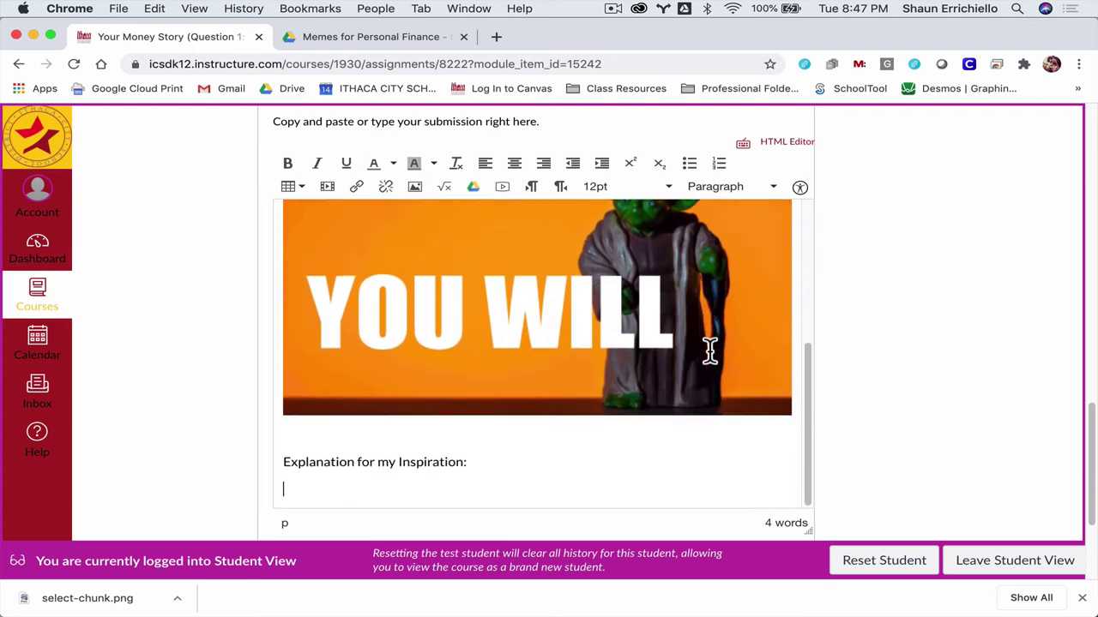
pyautogui.scroll(2, 688, 314)
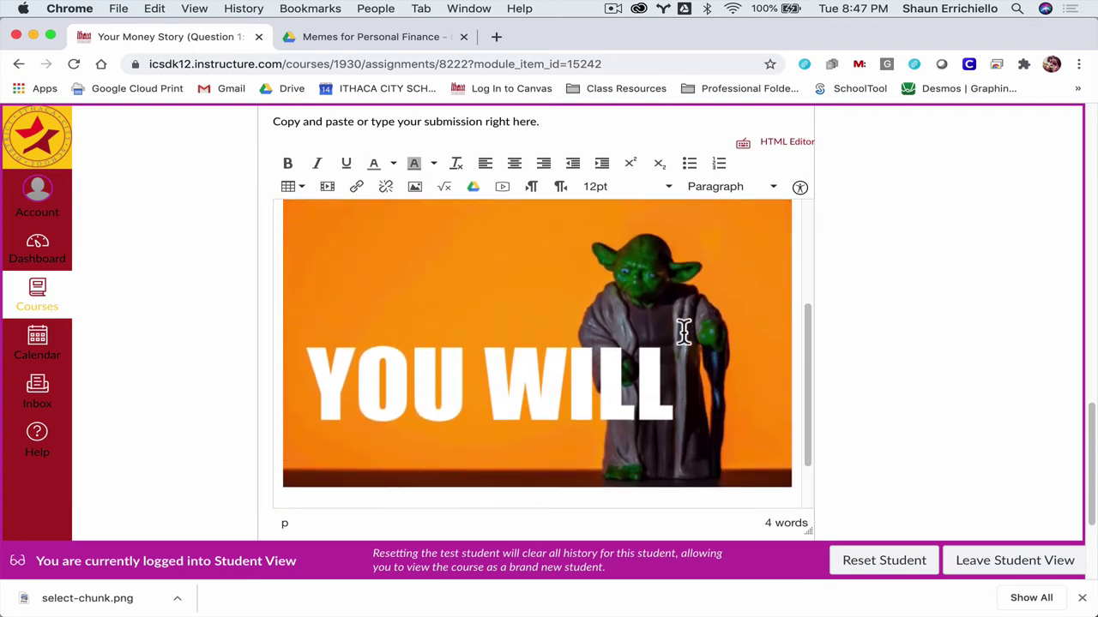
pyautogui.scroll(-2, 689, 281)
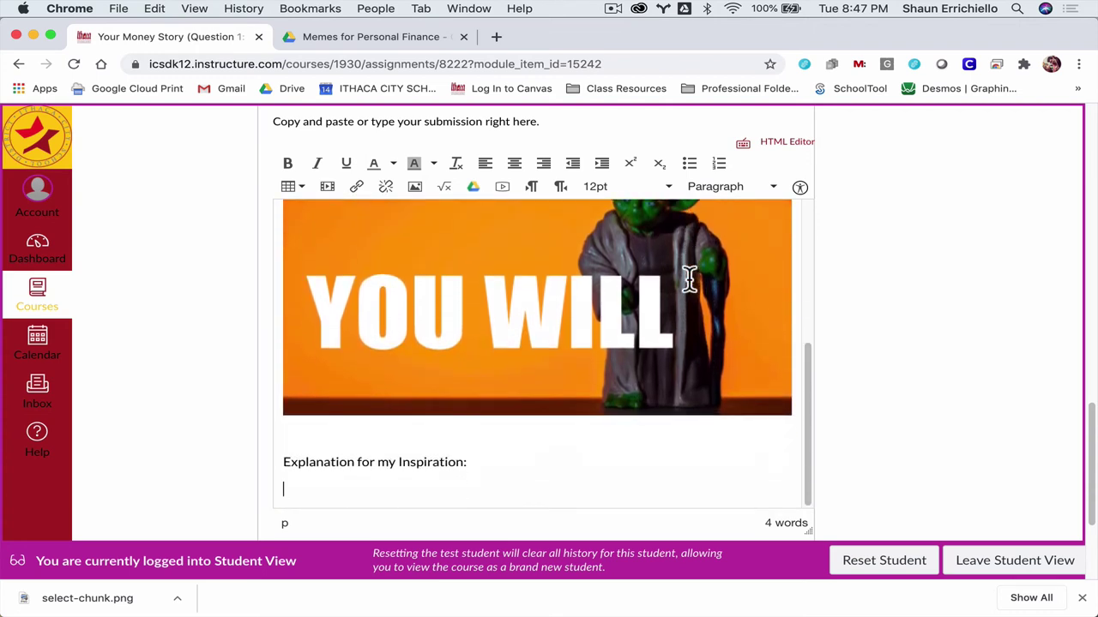
# Step: Write the paragraph on choosing Yoda, who needs no worldly possessions, and the reversed phrase
pyautogui.write('I chose Yoda,')
pyautogui.write(' a')
pyautogui.write(' wise charact')
pyautogui.write('er fo')
pyautogui.write('om the sci')
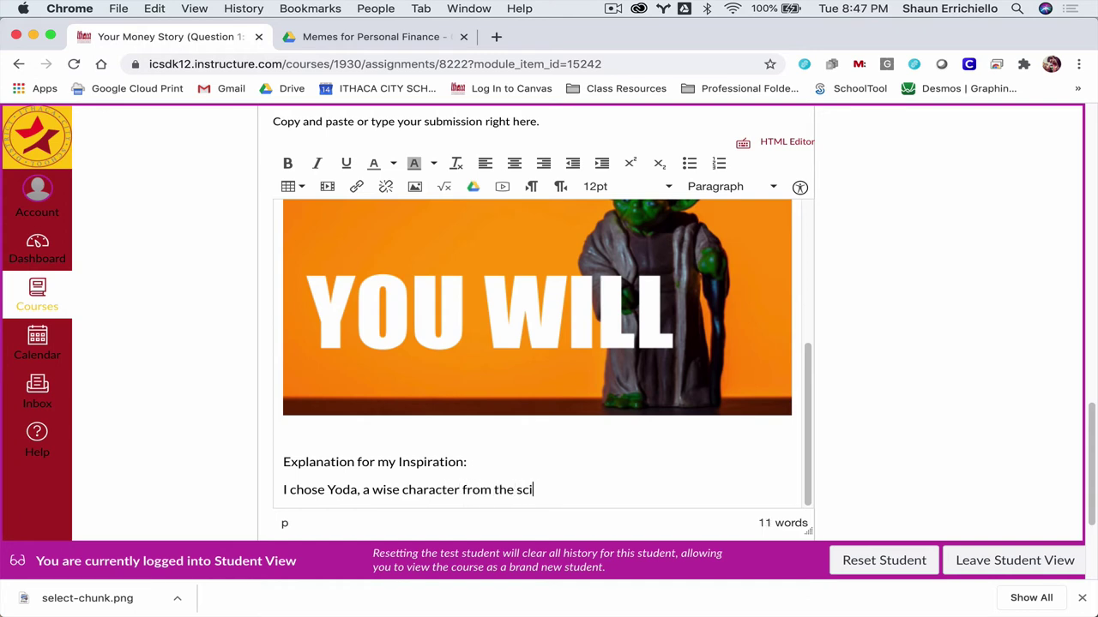
pyautogui.write('ence fiction se')
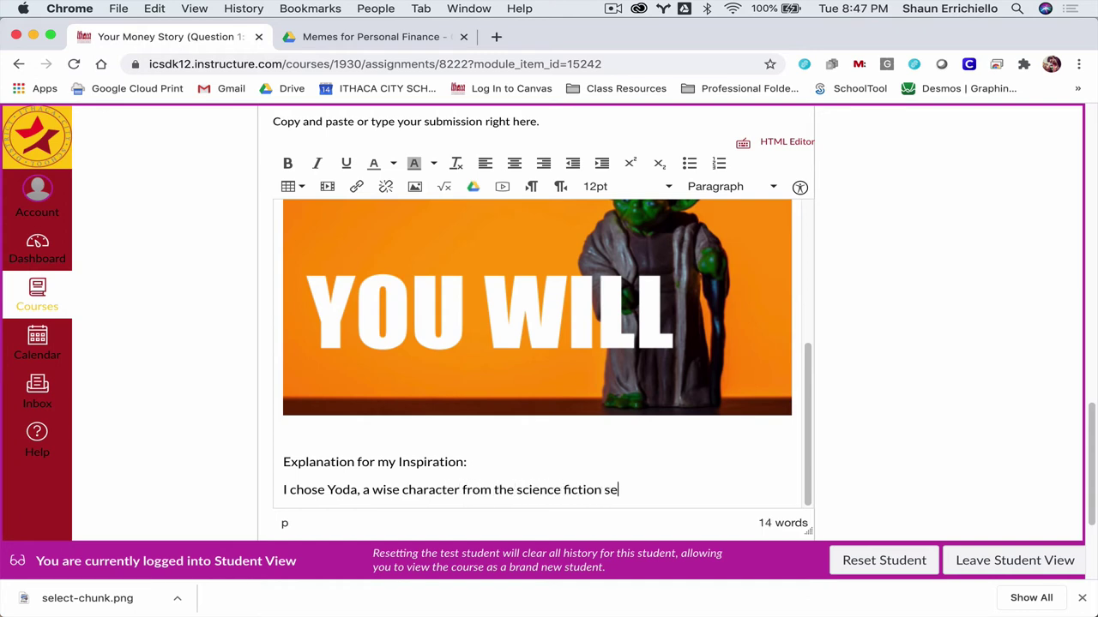
pyautogui.write('ries Start Wars')
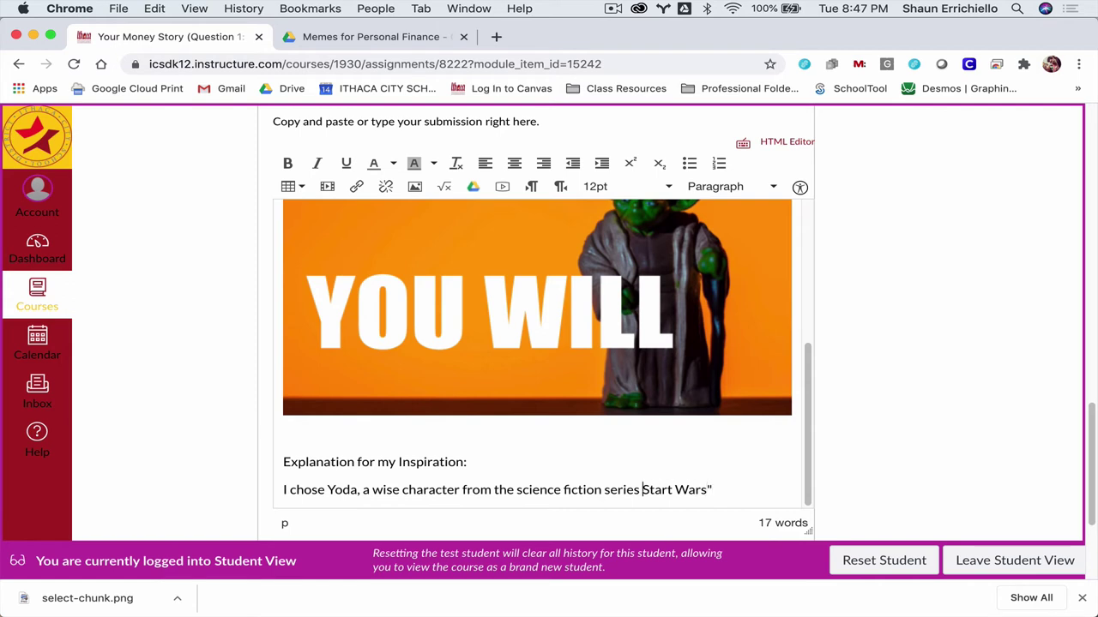
pyautogui.click(712, 490)
pyautogui.write('who has no need for ')
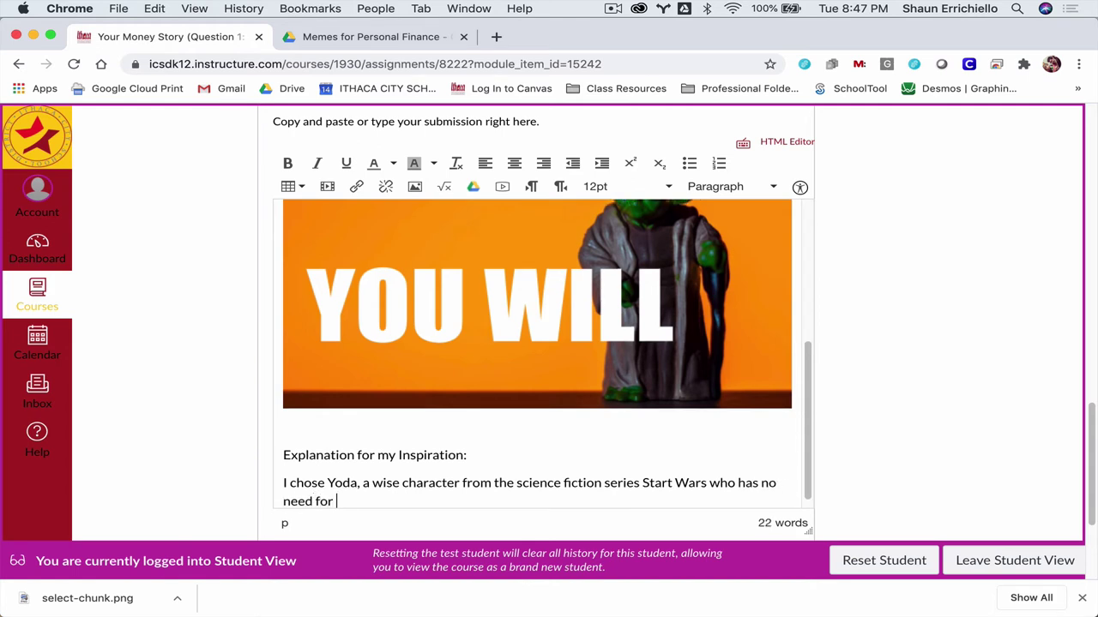
pyautogui.write('wordly pis')
pyautogui.press('BackSpace')
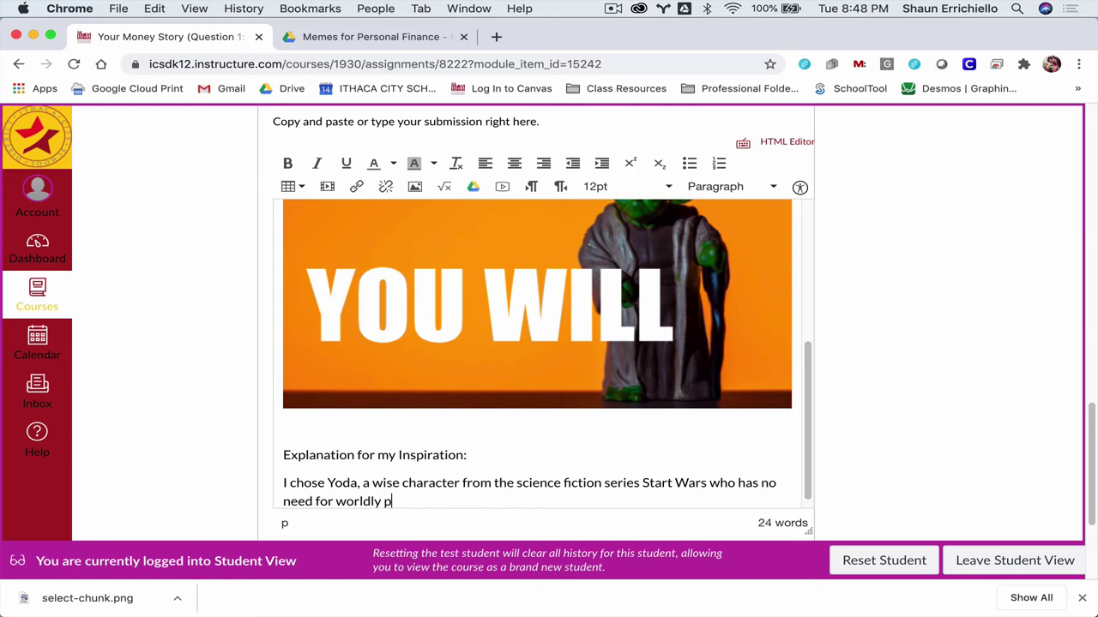
pyautogui.write('ssessions, espe')
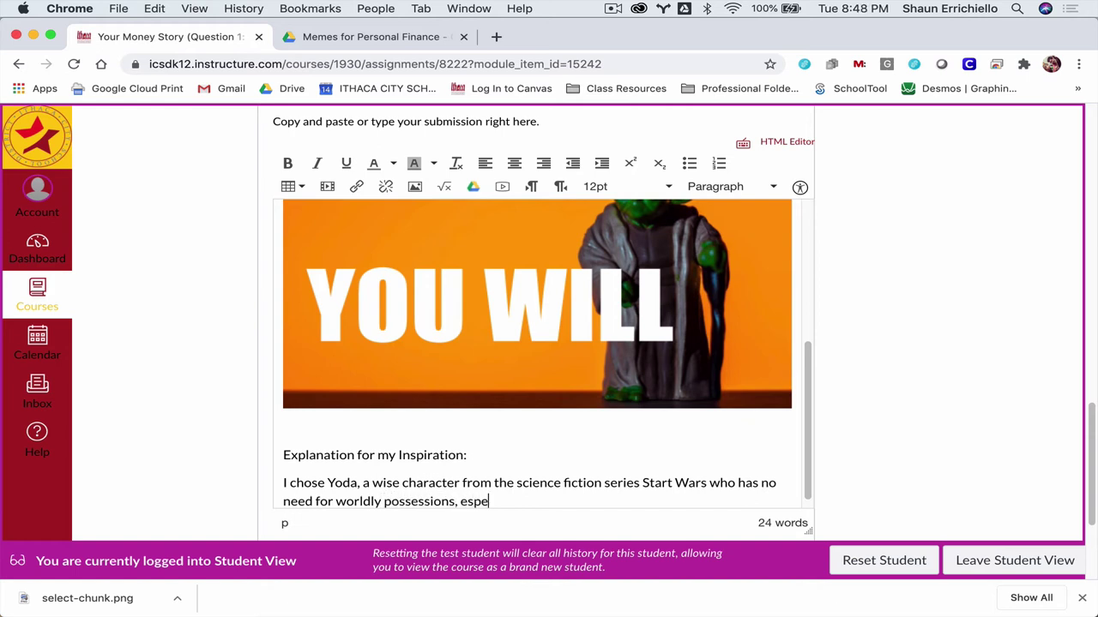
pyautogui.write('cially monda')
pyautogui.write('Also, ')
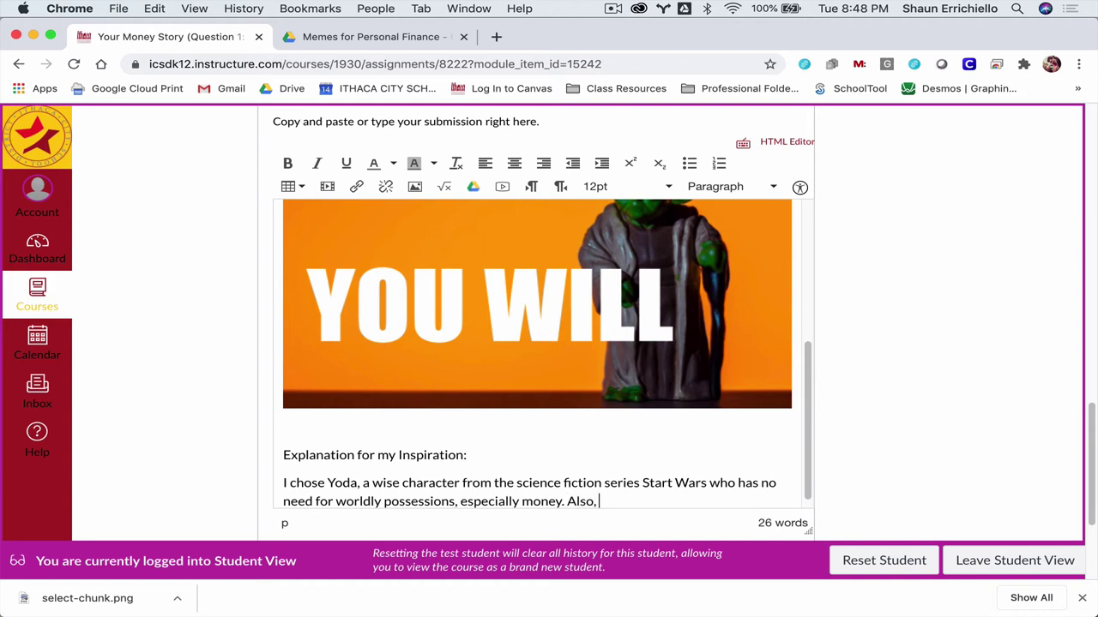
pyautogui.write('I wrote the phrase,')
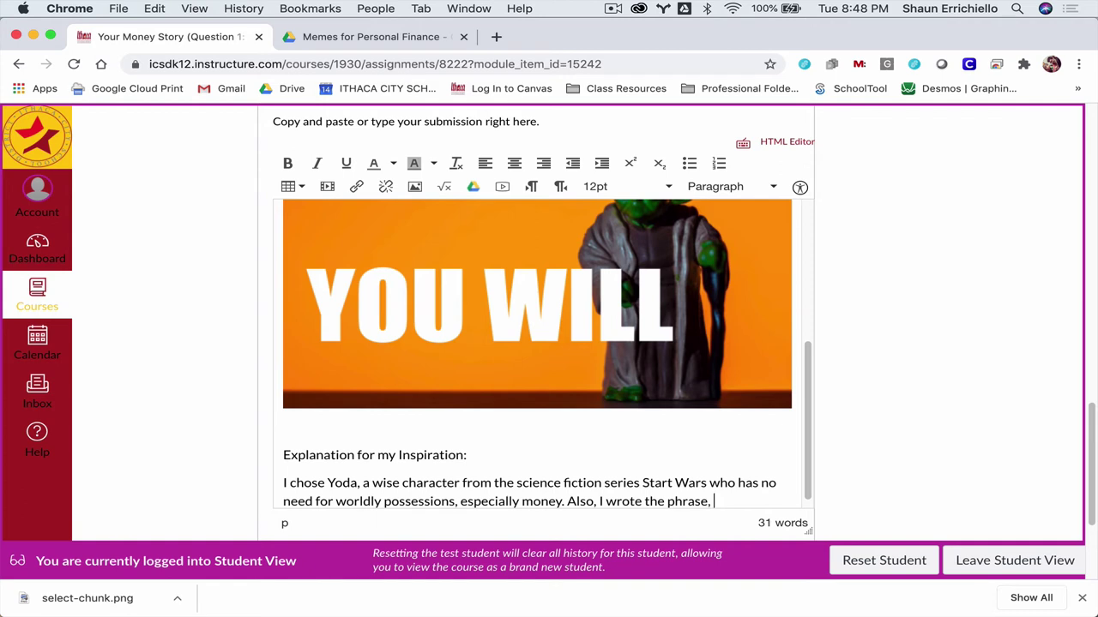
pyautogui.write(' "spend it, you will')
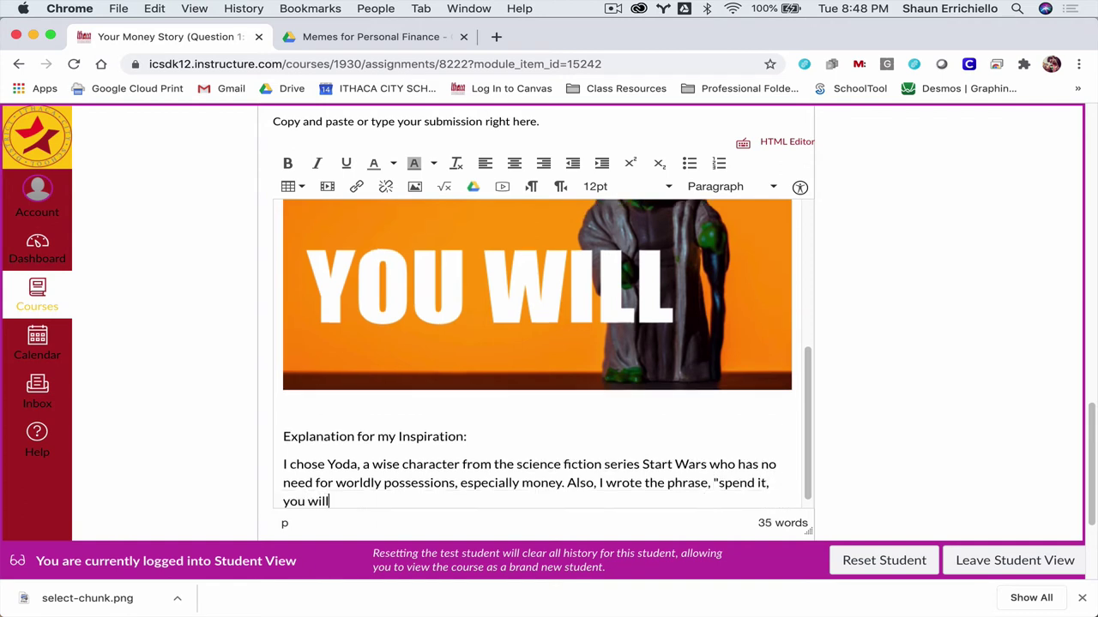
pyautogui.write('," instead of "you will spend it')
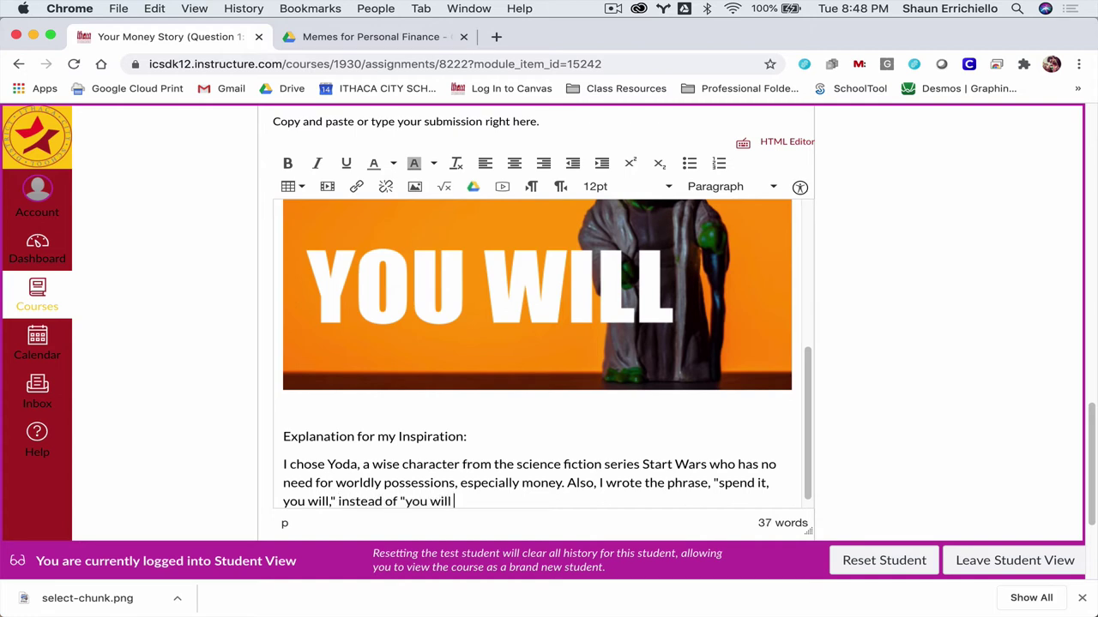
pyautogui.write('," because Yoda')
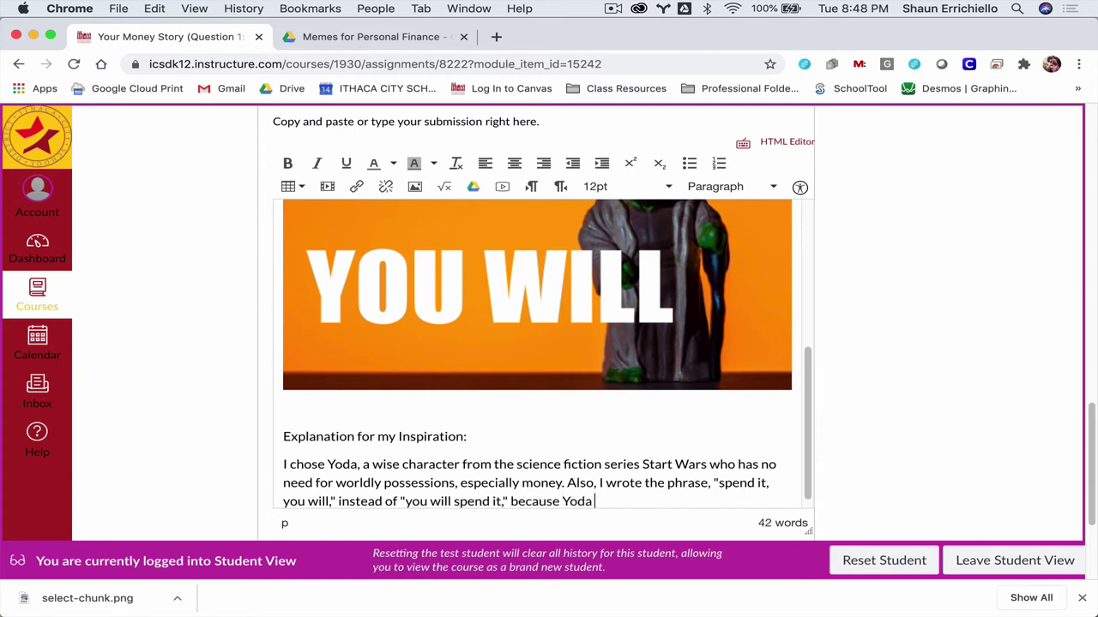
pyautogui.write(' says things backwards.')
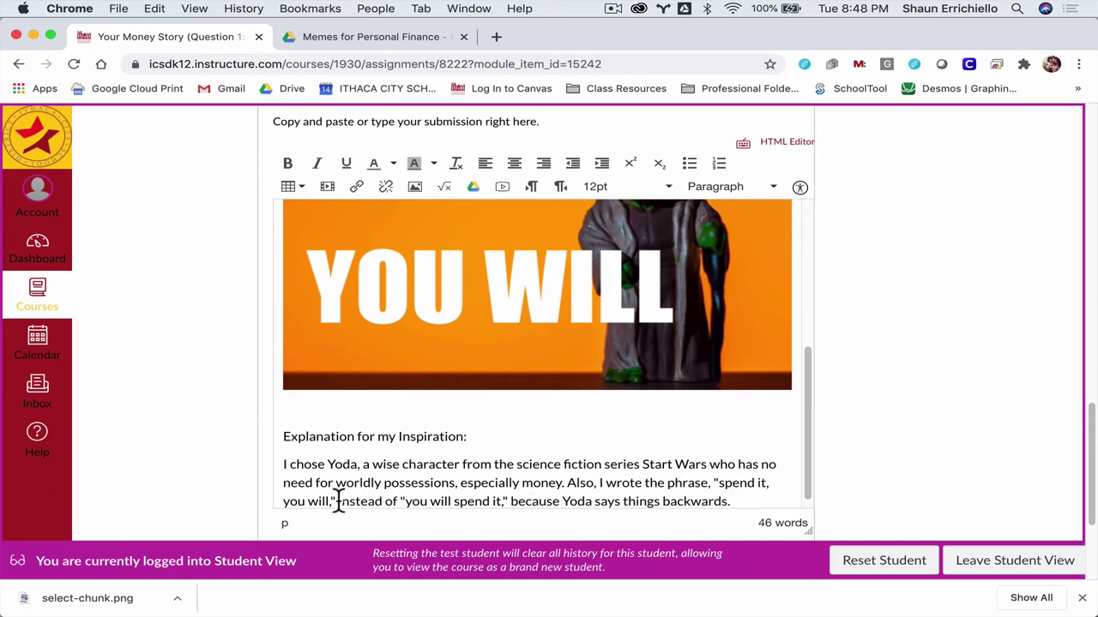
# Step: Add an empty paragraph after the first explanation paragraph ending 'backwards.'
pyautogui.scroll(5, 566, 407)
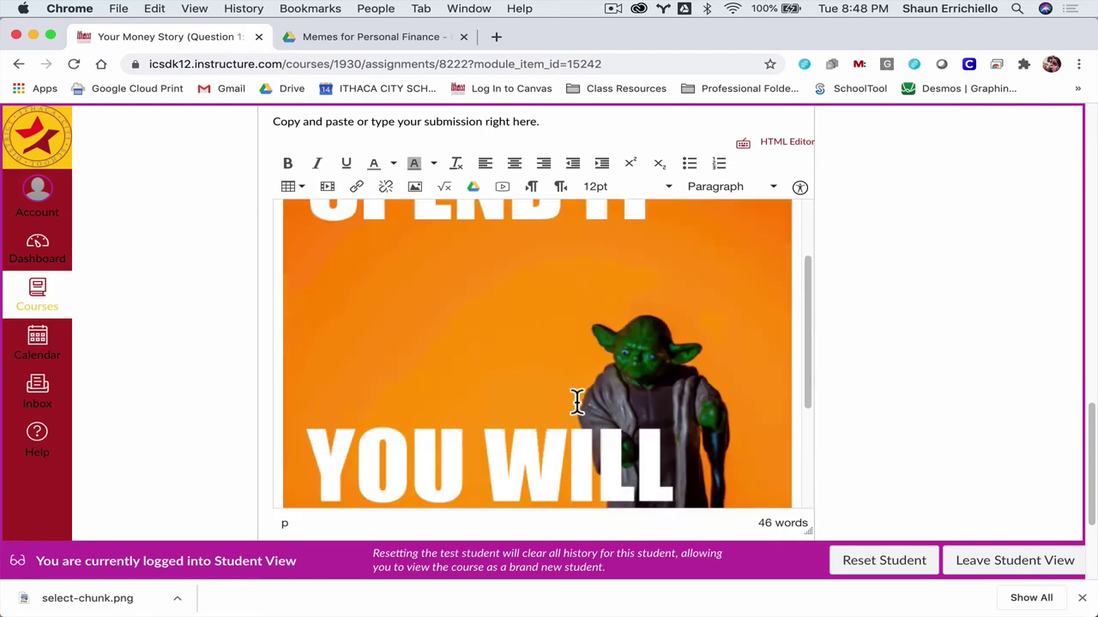
pyautogui.scroll(3, 611, 396)
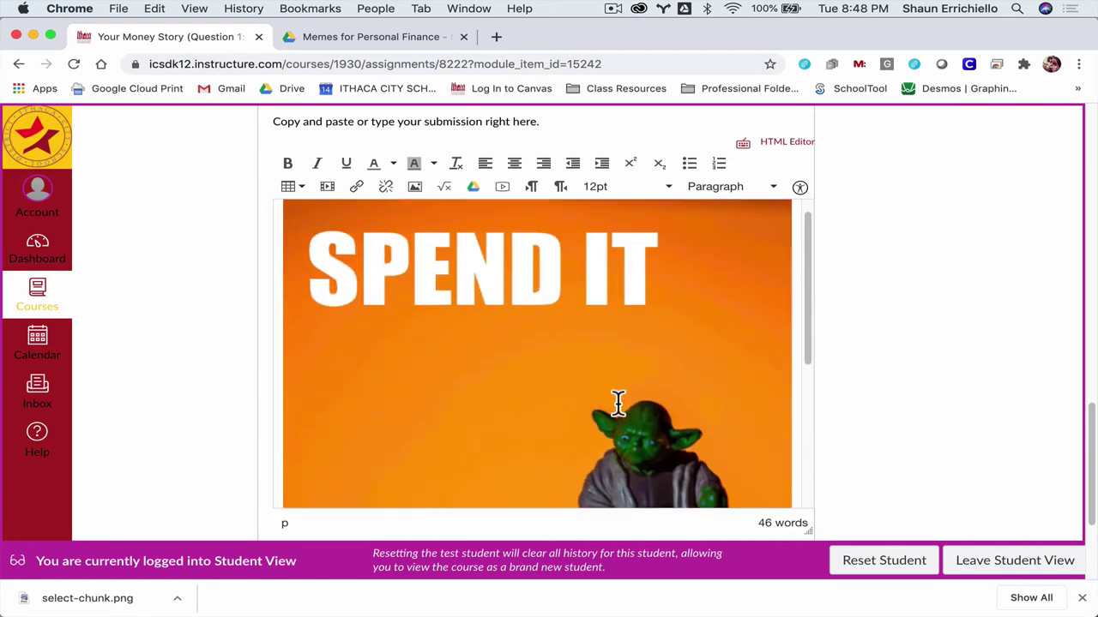
pyautogui.scroll(-6, 614, 407)
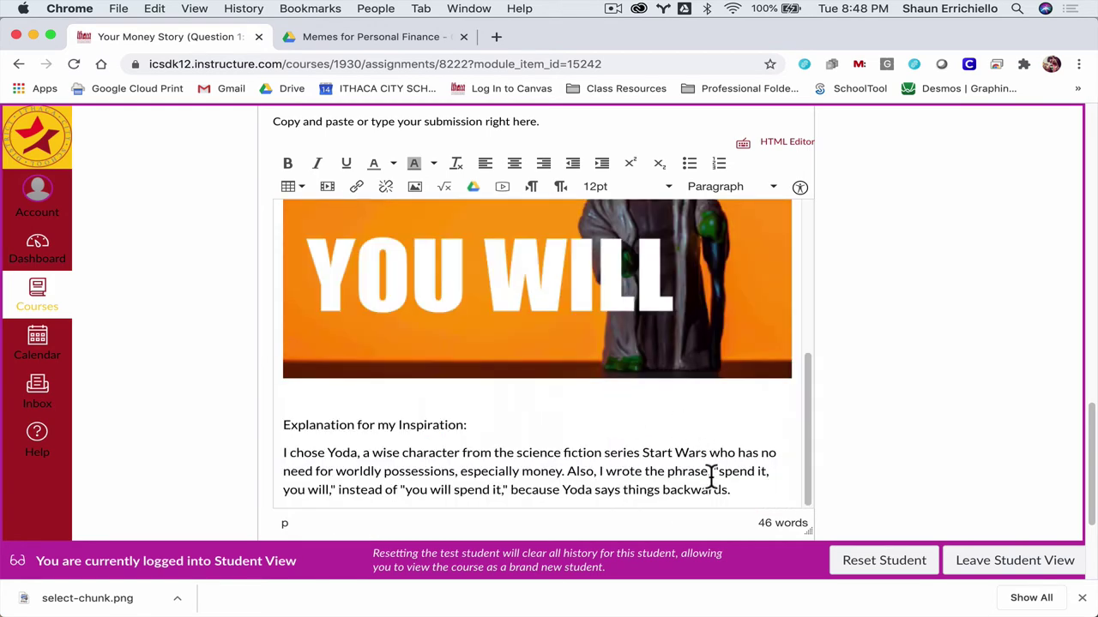
pyautogui.click(740, 492)
pyautogui.press('Return')
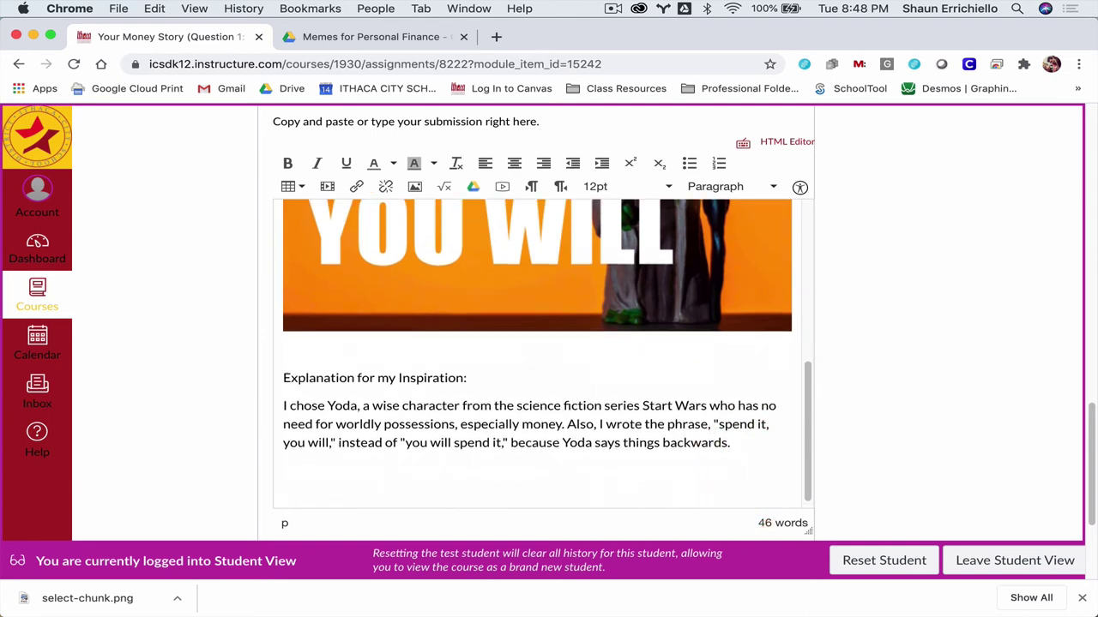
pyautogui.scroll(10, 869, 368)
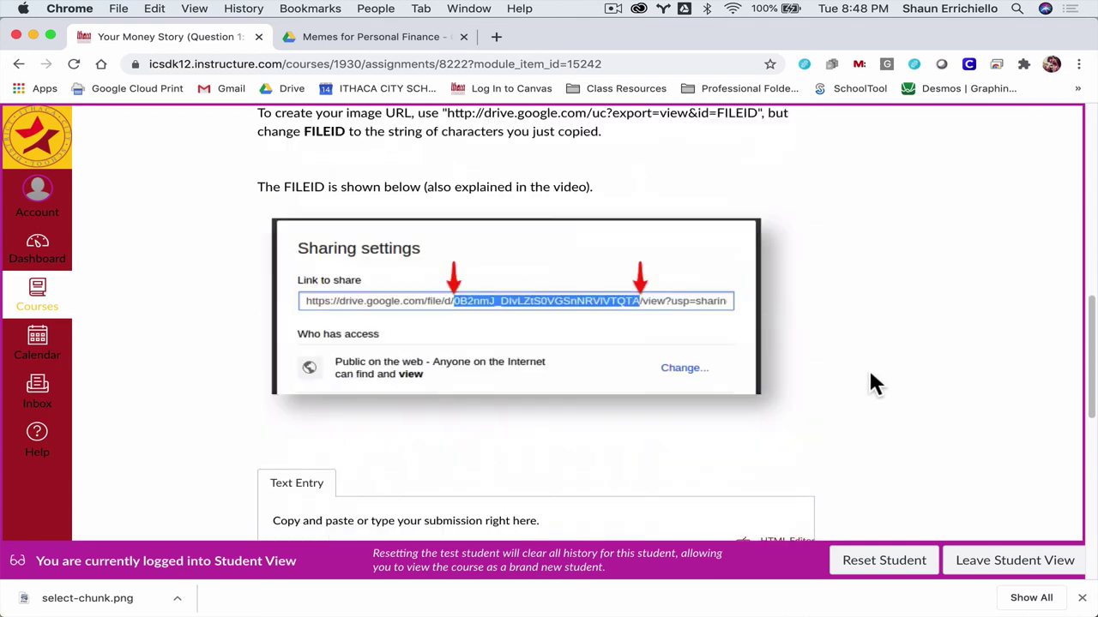
pyautogui.scroll(5, 870, 384)
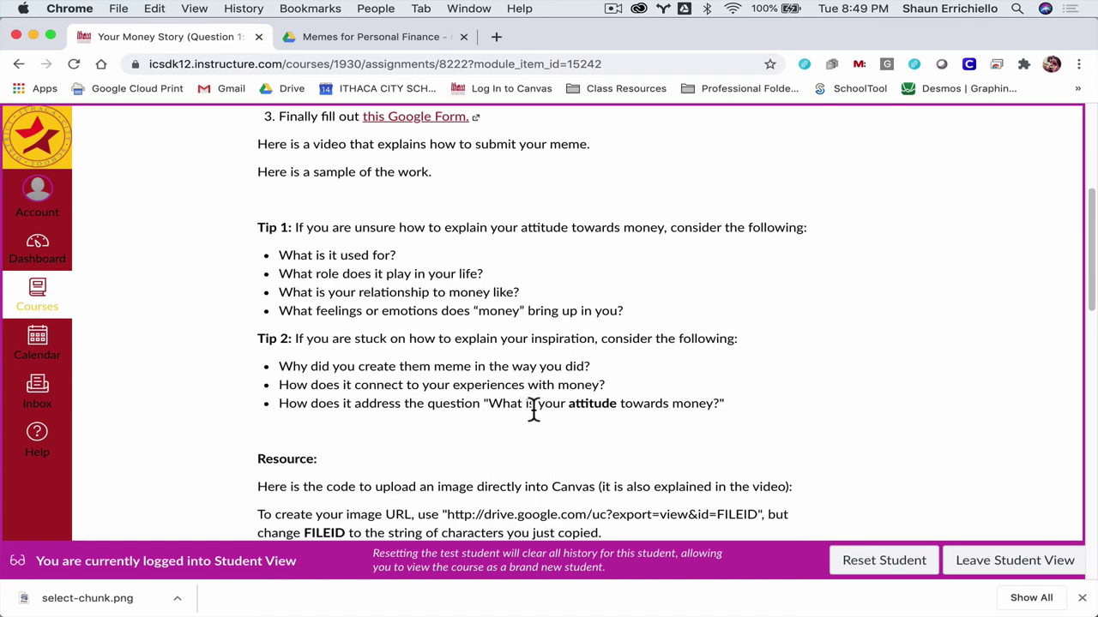
pyautogui.scroll(-10, 814, 414)
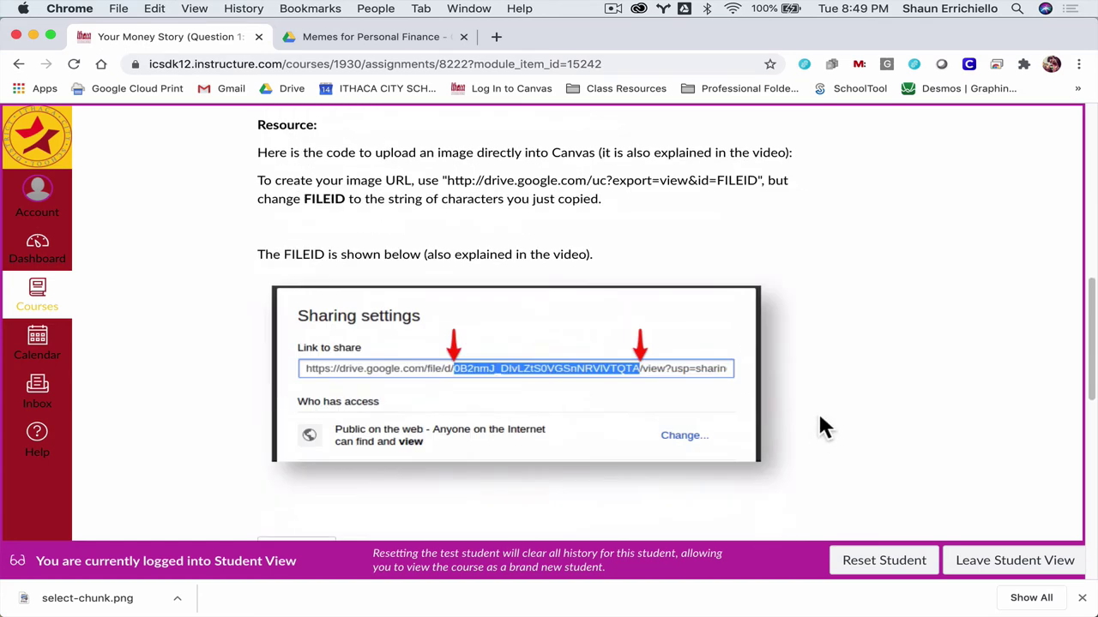
pyautogui.scroll(-8, 821, 426)
# Step: Type the paragraph on how easy spending is and the $600 spending example
pyautogui.click(478, 328)
pyautogui.write('This connect')
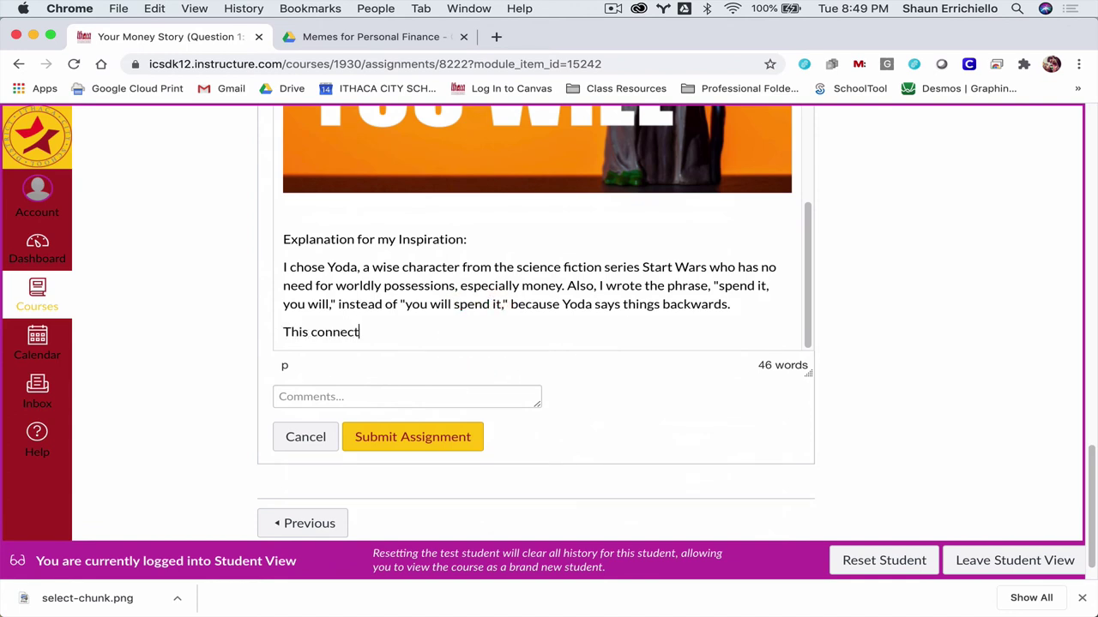
pyautogui.write('s to my personal experience ')
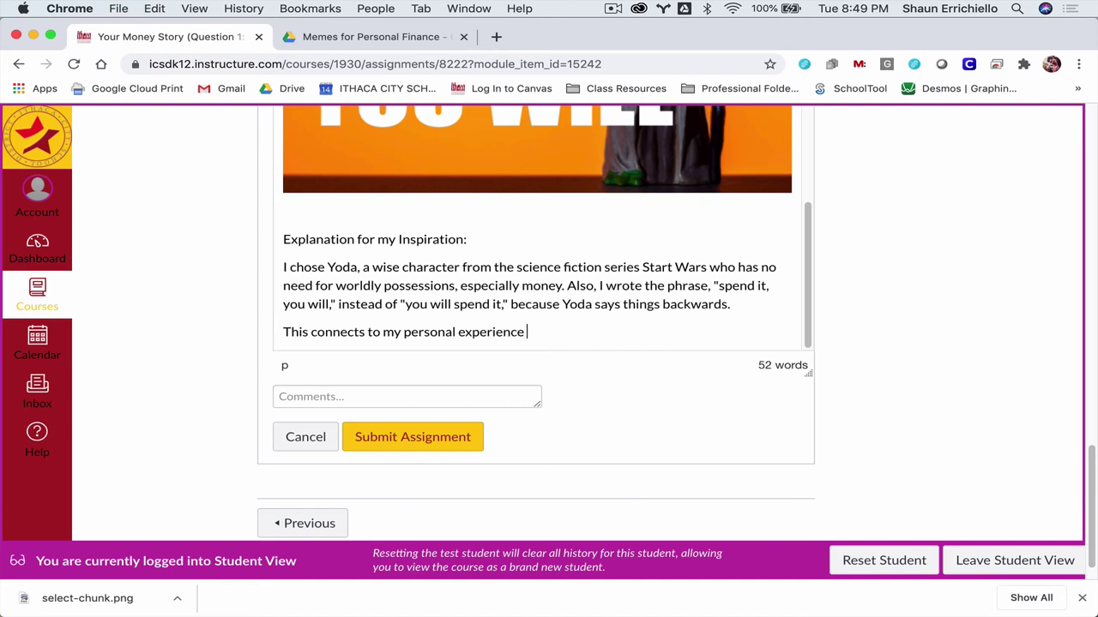
pyautogui.write('with money, because it ')
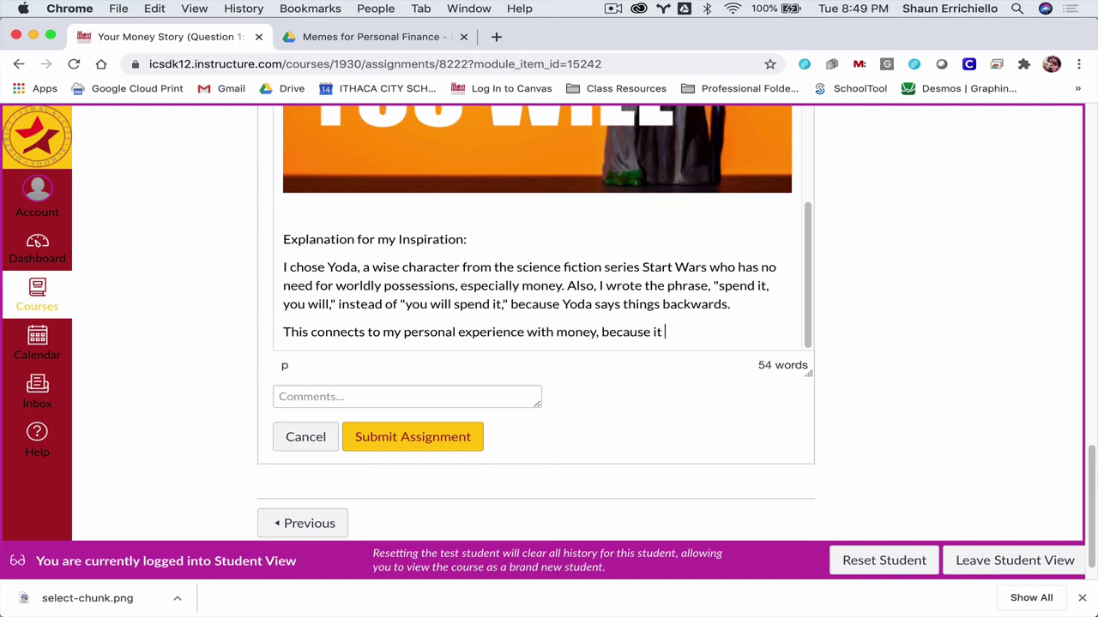
pyautogui.write('is very easy to spend an')
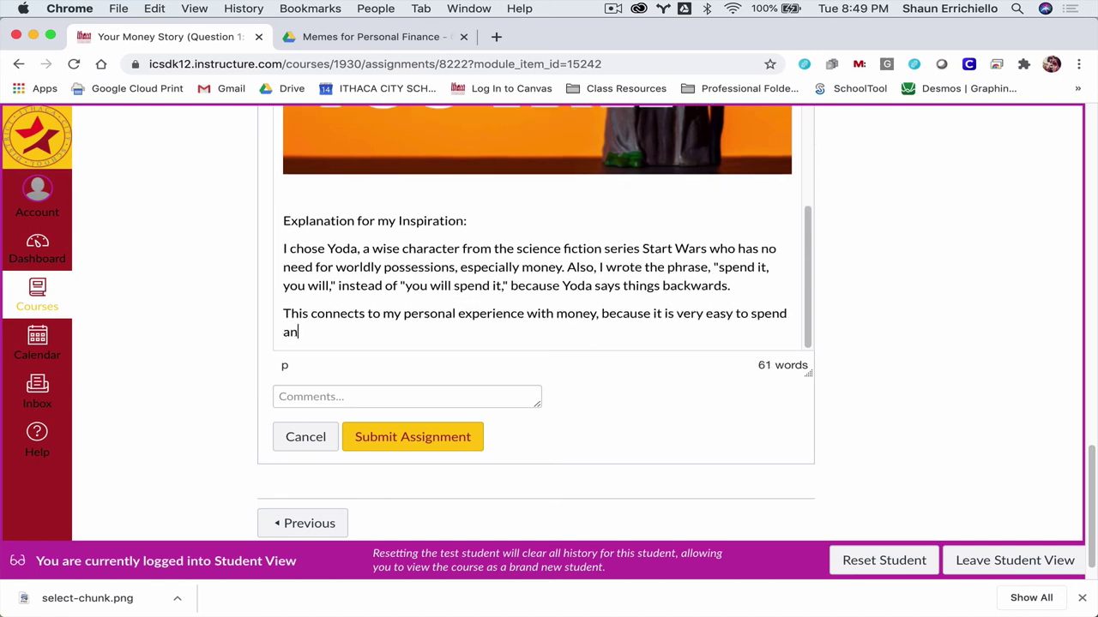
pyautogui.write('d ')
pyautogui.write('our society pushes us to spend it. O')
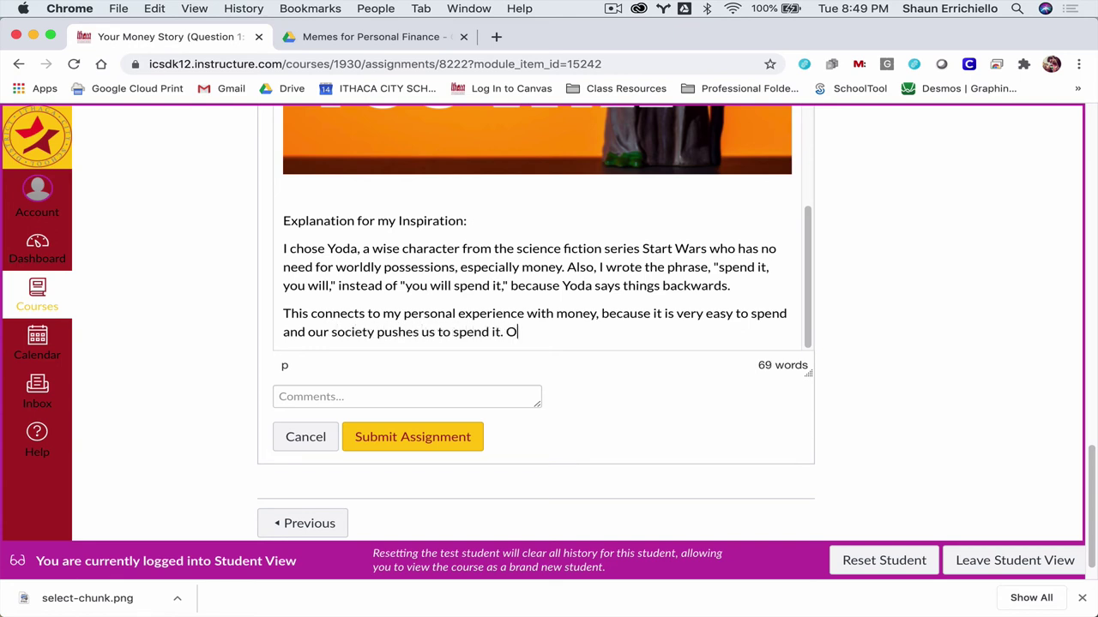
pyautogui.press('BackSpace')
pyautogui.write('When I was younger (')
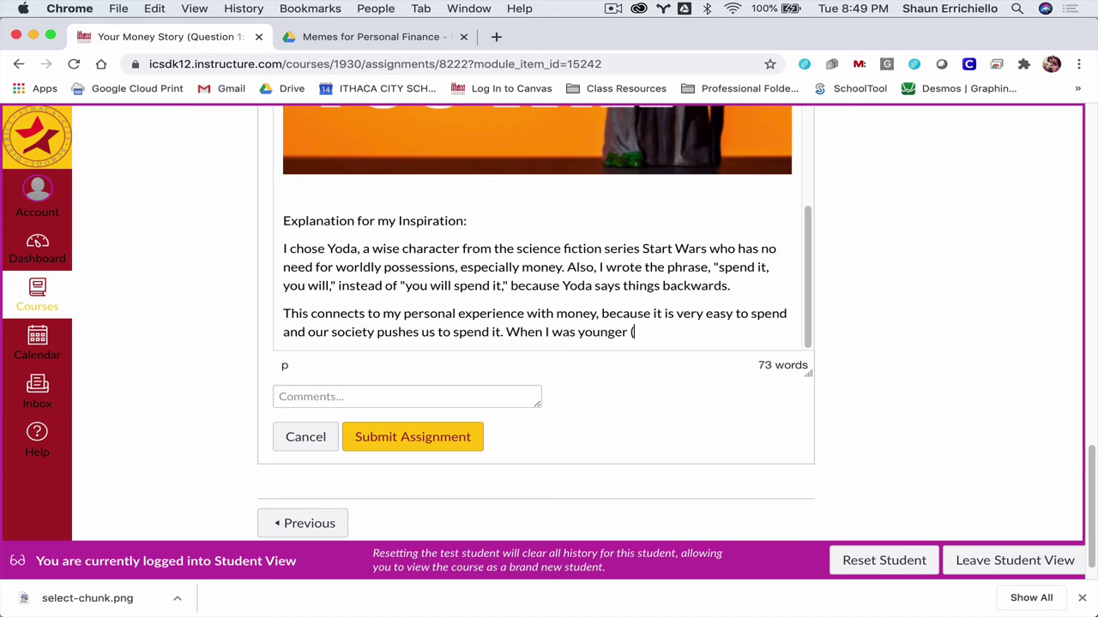
pyautogui.write('even a bunch today)')
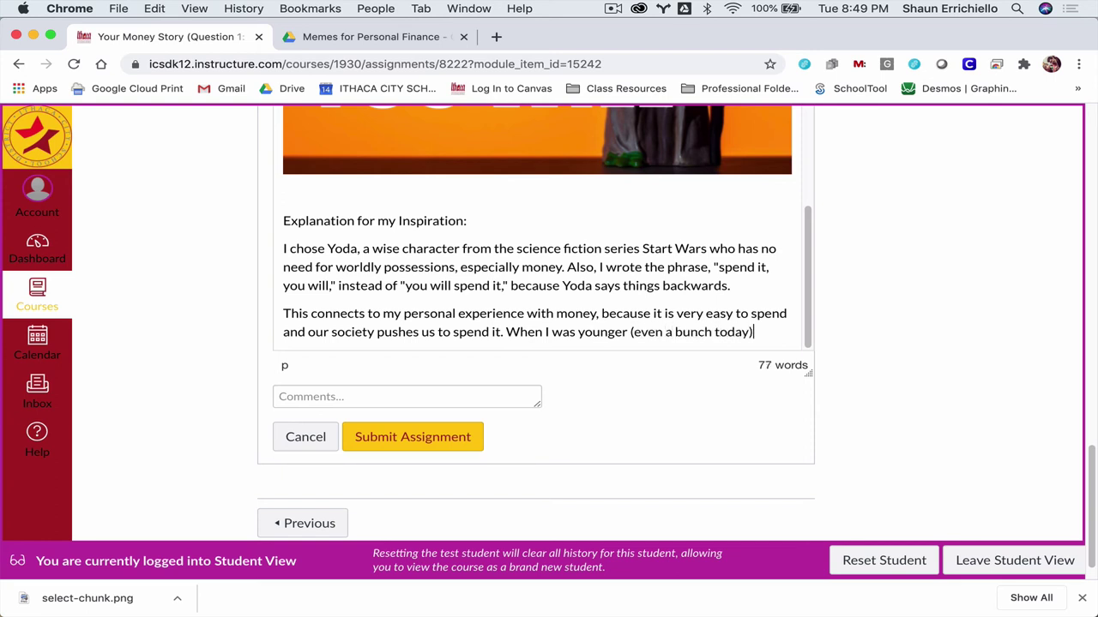
pyautogui.write(', whever')
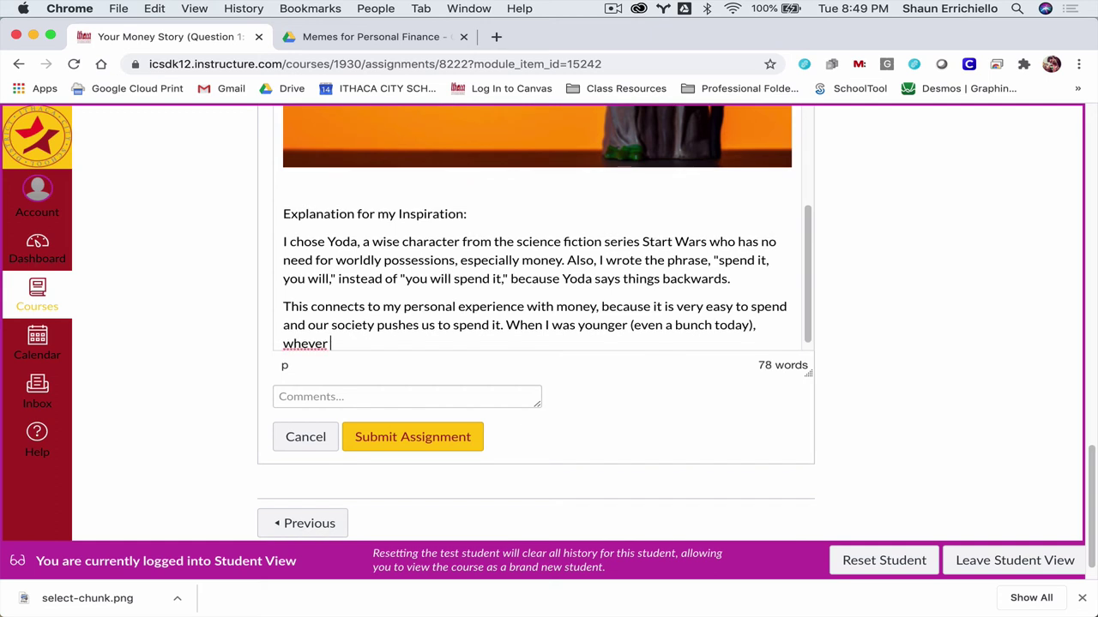
pyautogui.press('BackSpace')
pyautogui.press('BackSpace')
pyautogui.press('BackSpace')
pyautogui.press('BackSpace')
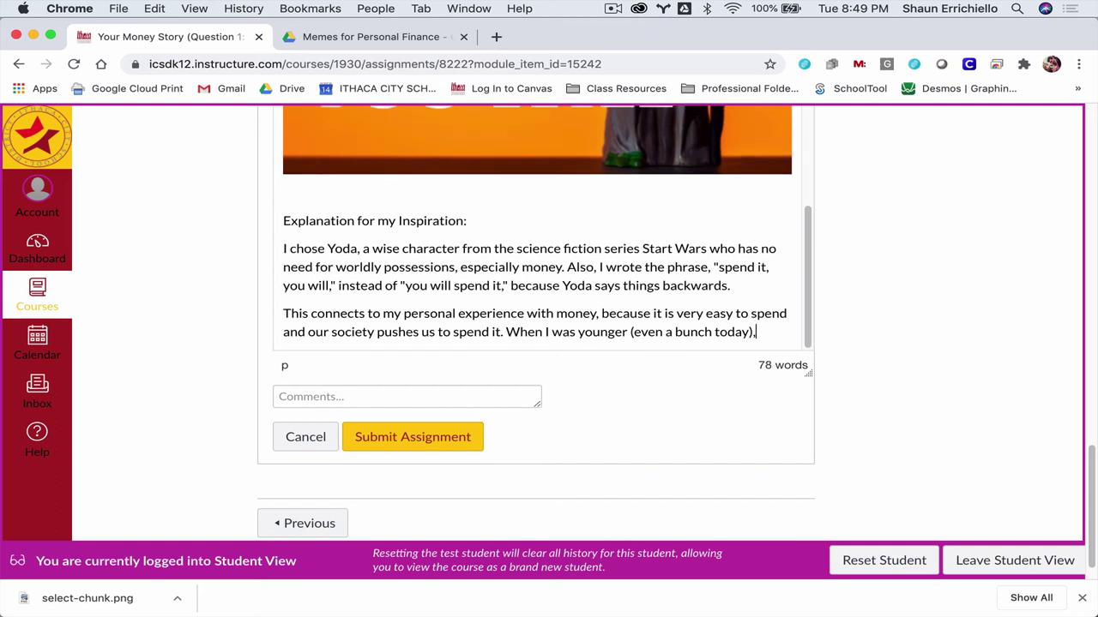
pyautogui.write('had a tendency to spend any ')
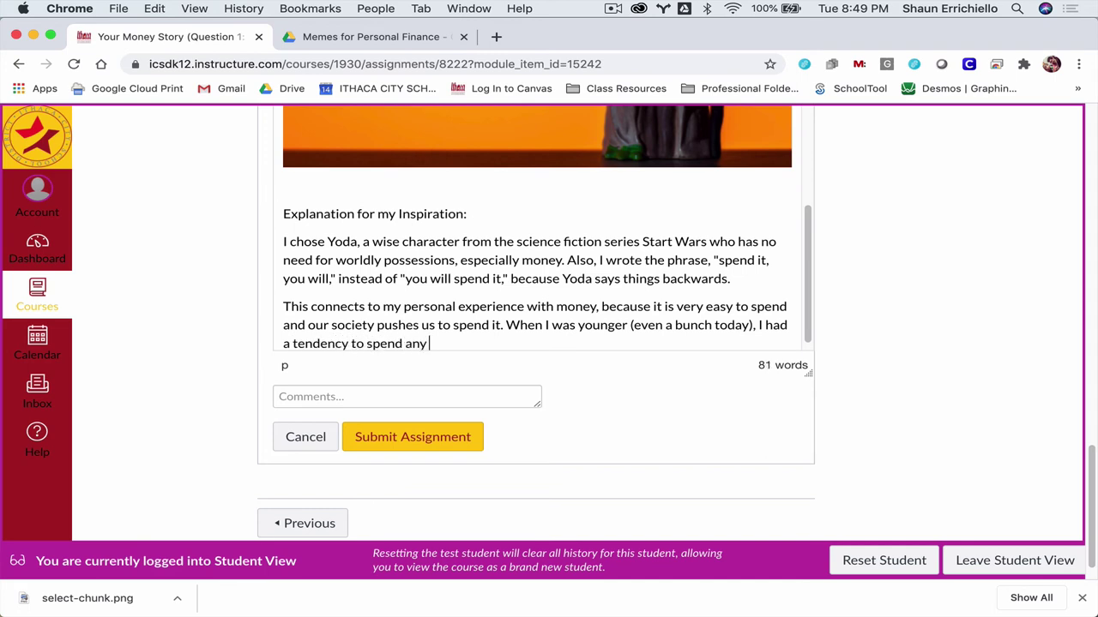
pyautogui.write('money I had. For e')
pyautogui.write('xample, if I had $600, I ')
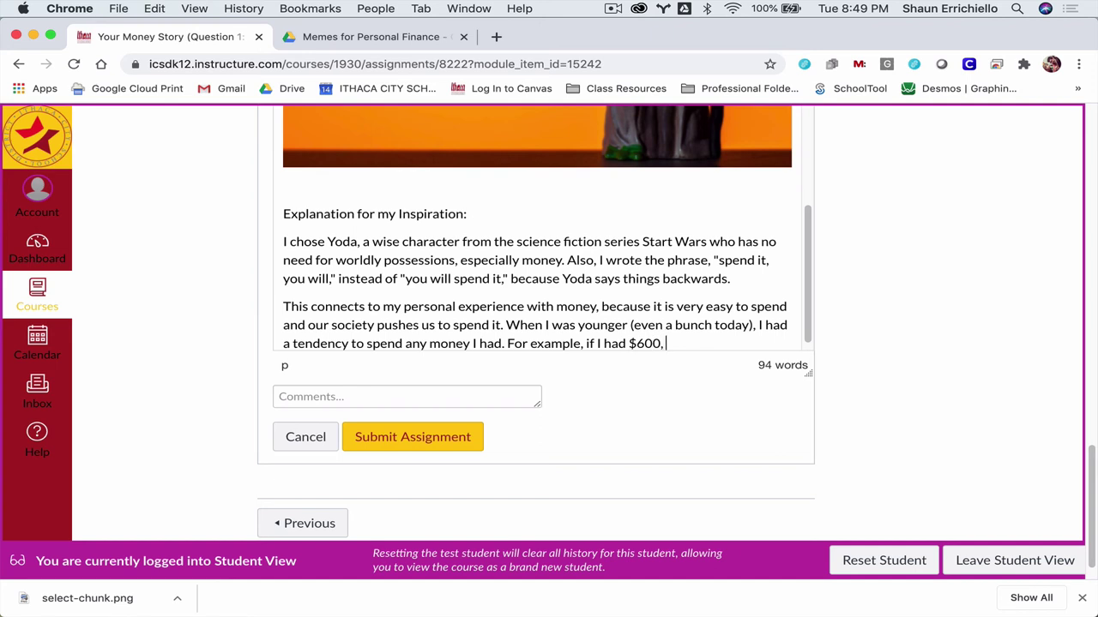
pyautogui.write('would spend')
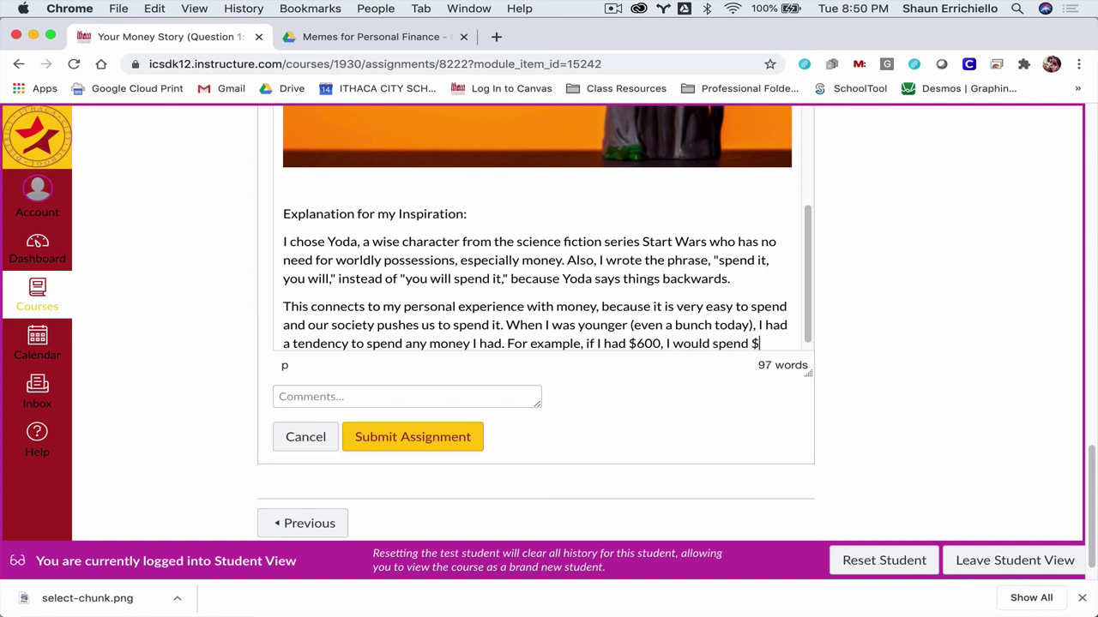
pyautogui.write(' $600 on something big, like a bike.')
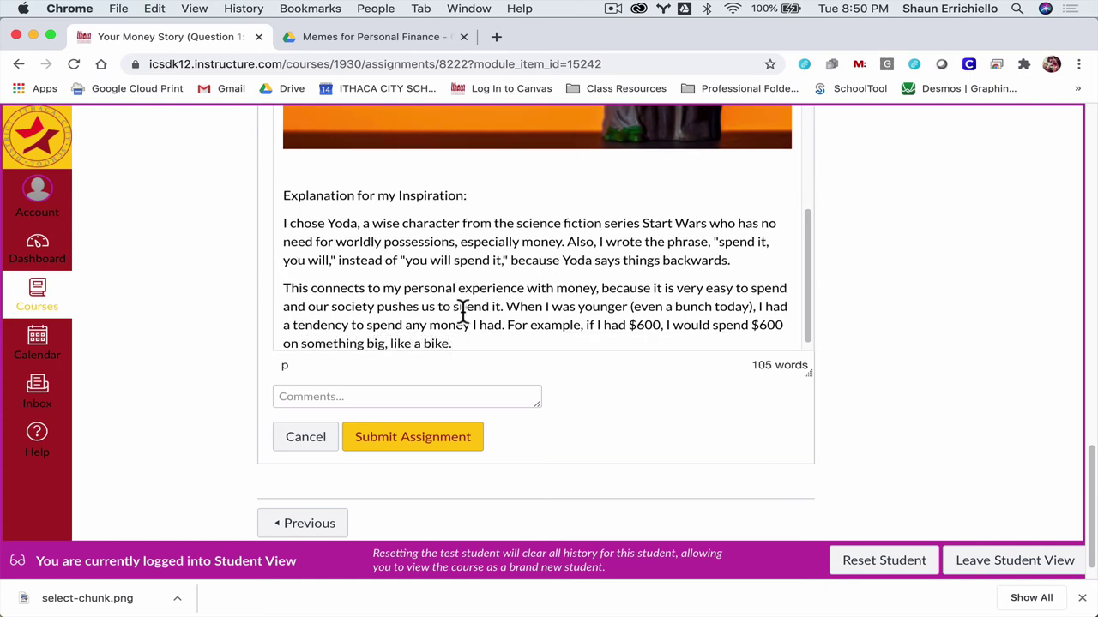
pyautogui.click(645, 326)
pyautogui.moveTo(660, 328); pyautogui.dragTo(629, 328)
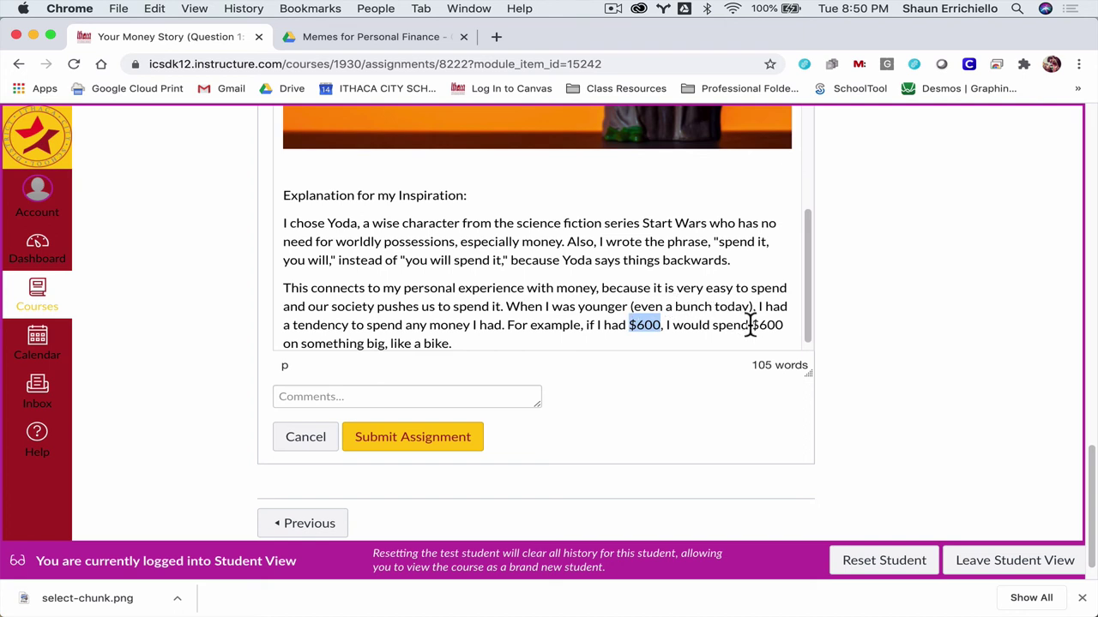
pyautogui.click(612, 339)
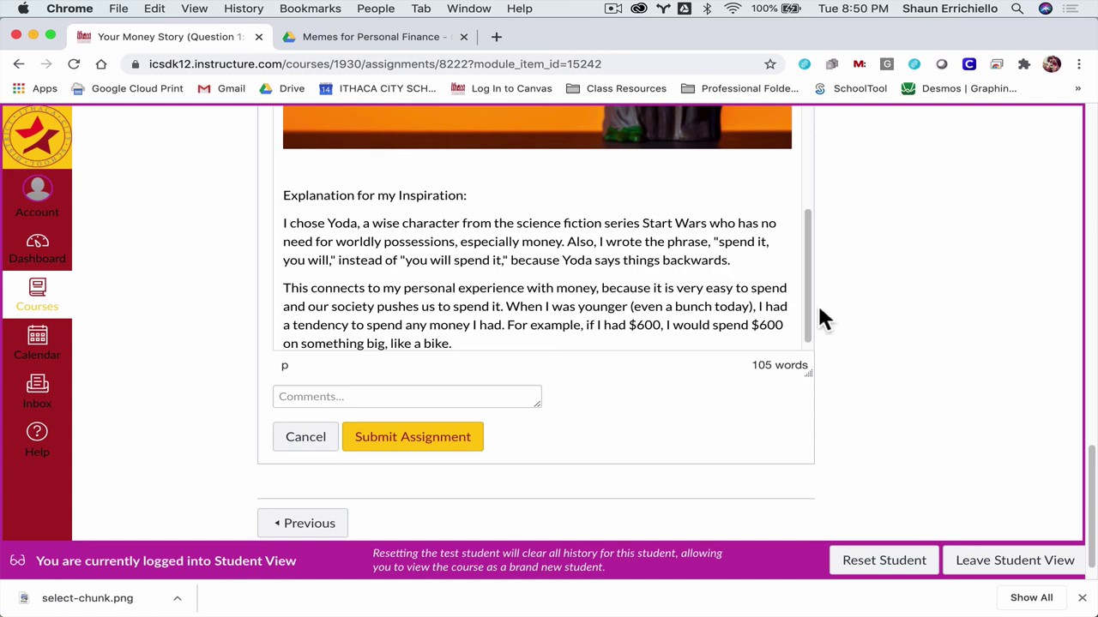
pyautogui.scroll(1, 862, 305)
pyautogui.scroll(3, 869, 296)
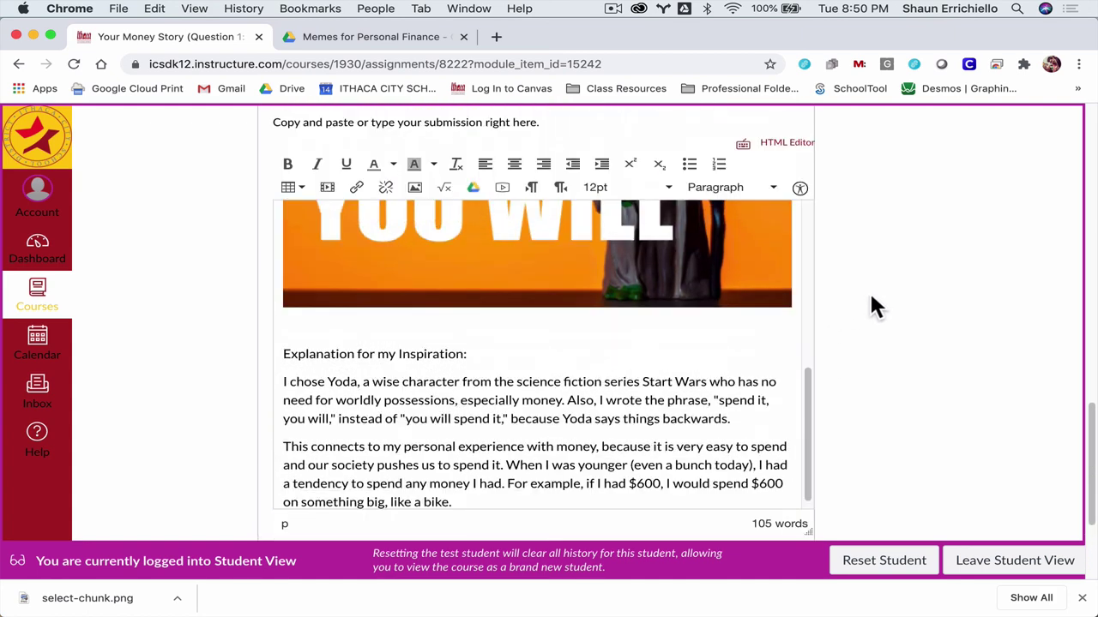
pyautogui.scroll(-5, 869, 296)
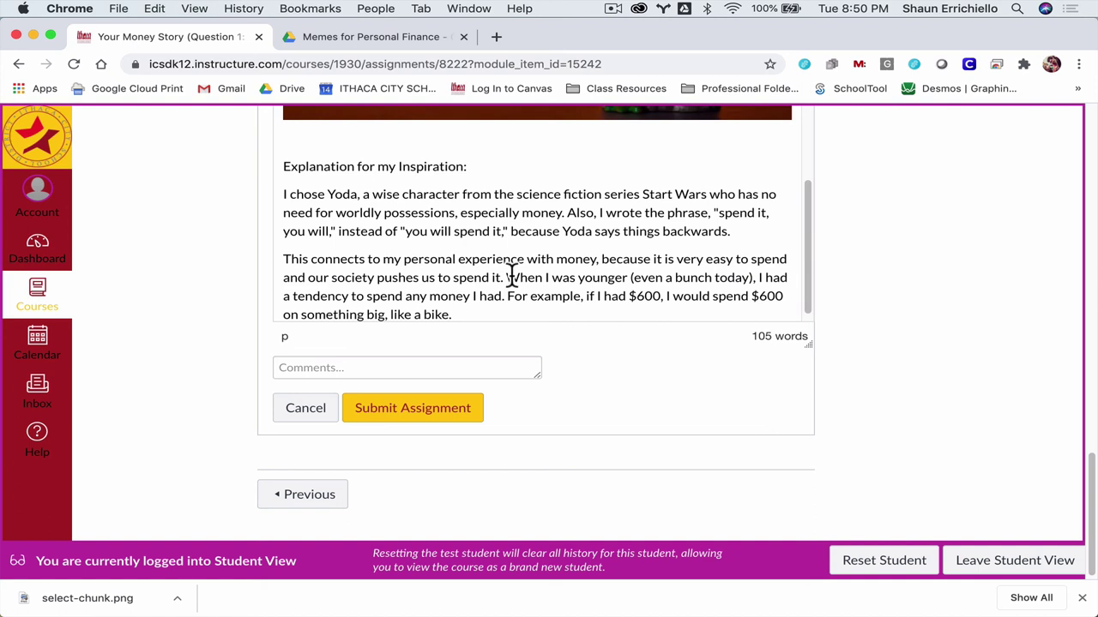
pyautogui.keyDown('shift'); pyautogui.click(454, 296); pyautogui.keyUp('shift')
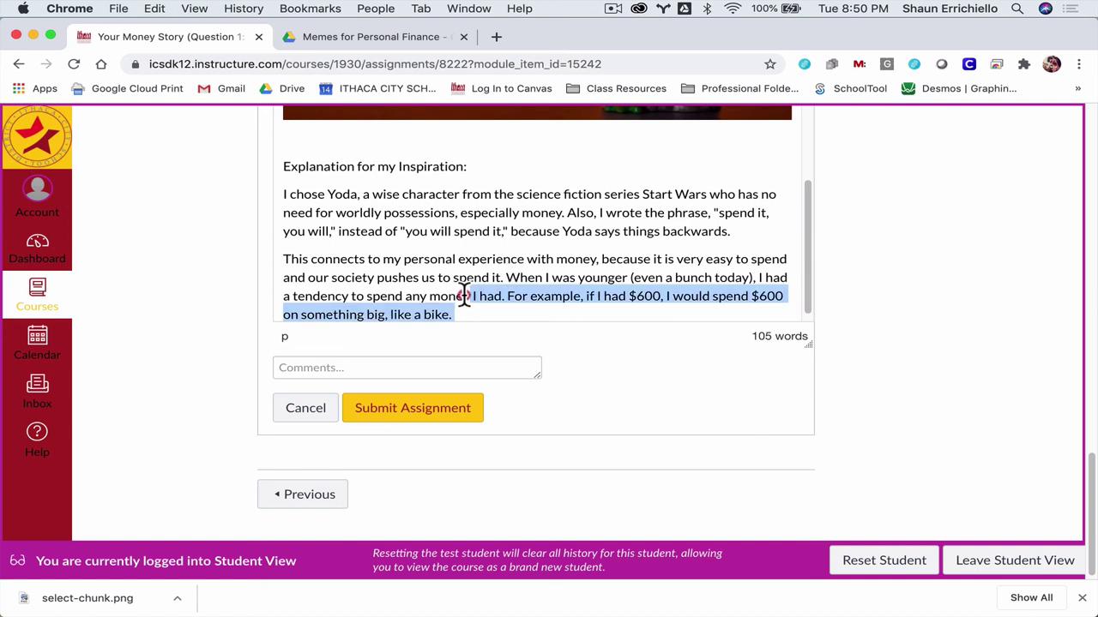
pyautogui.click(390, 244)
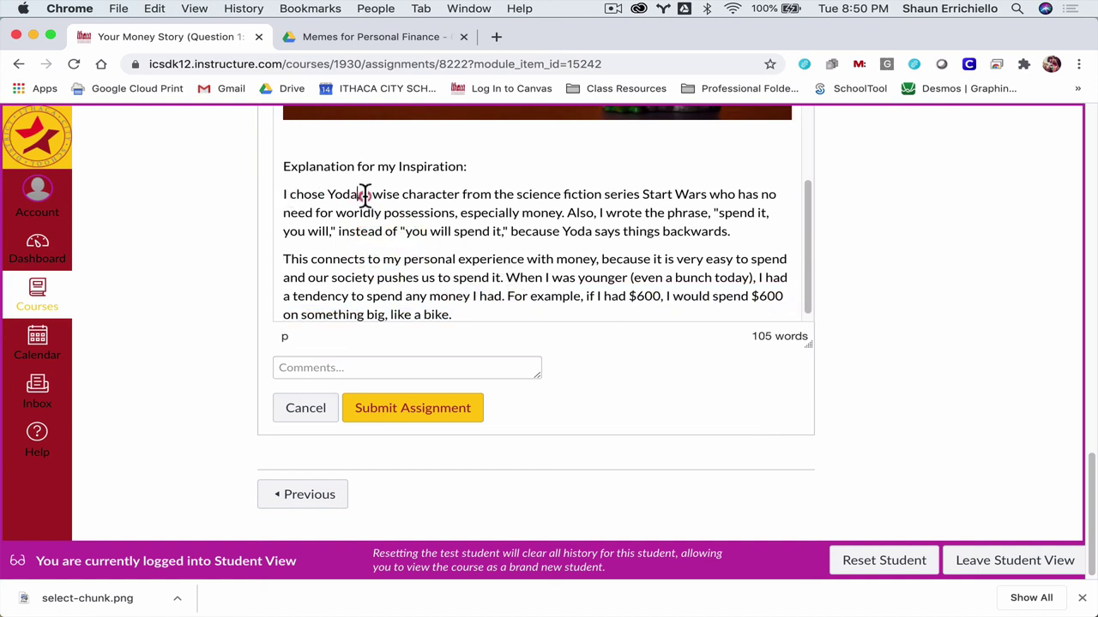
pyautogui.click(419, 198)
pyautogui.moveTo(730, 230); pyautogui.dragTo(283, 195)
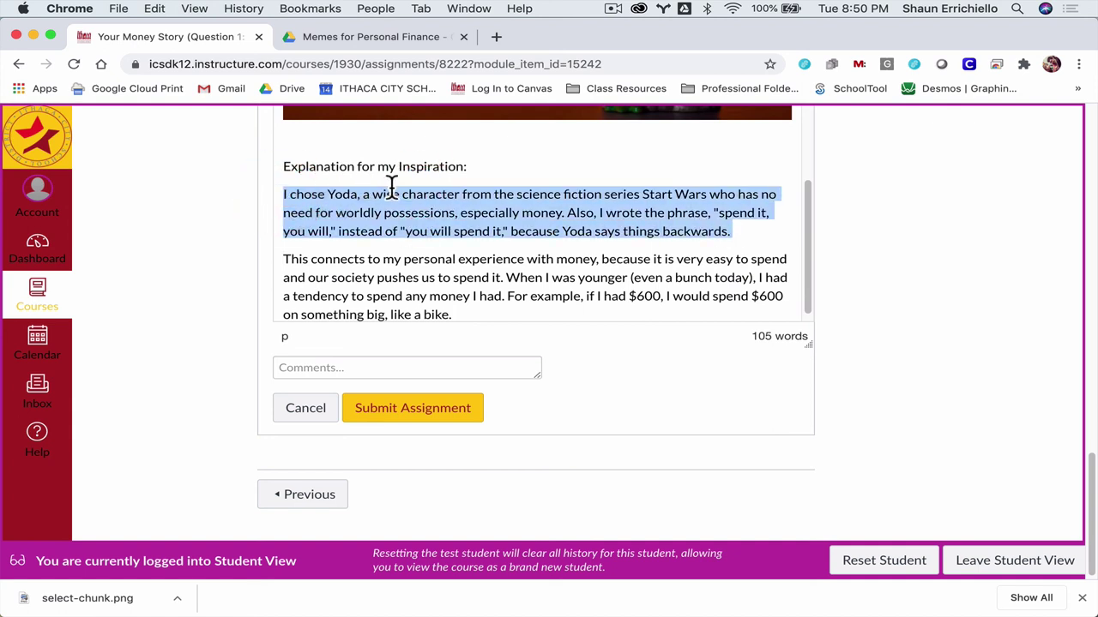
pyautogui.click(372, 262)
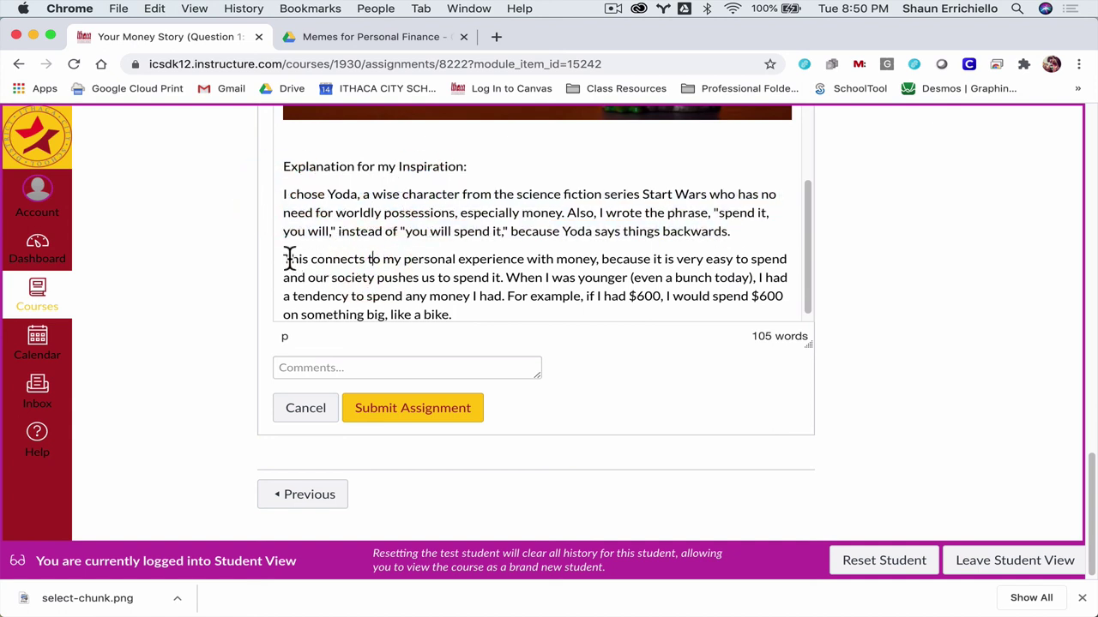
pyautogui.moveTo(284, 259); pyautogui.dragTo(463, 314)
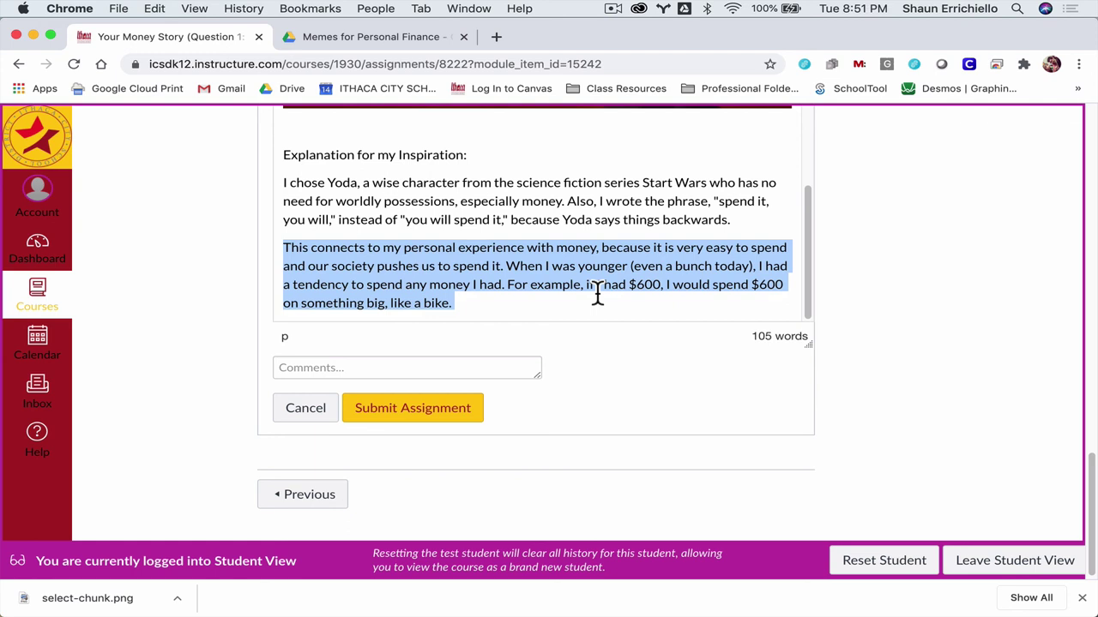
# Step: Submit the text entry and confirm the page shows Submitted! with Re-submit available
pyautogui.click(454, 410)
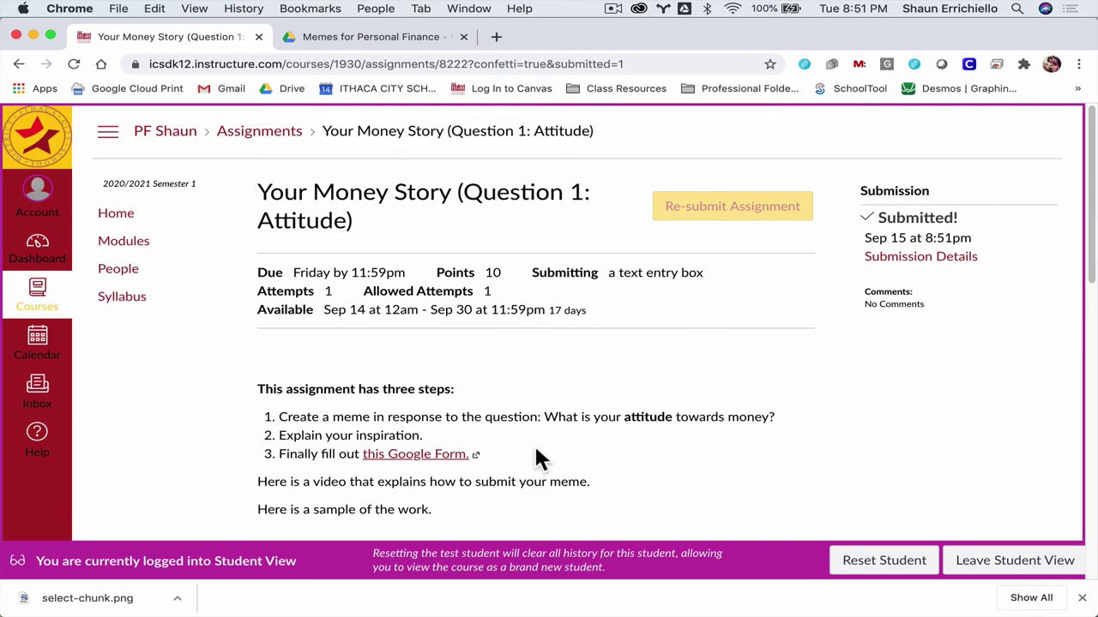
pyautogui.scroll(-8, 530, 459)
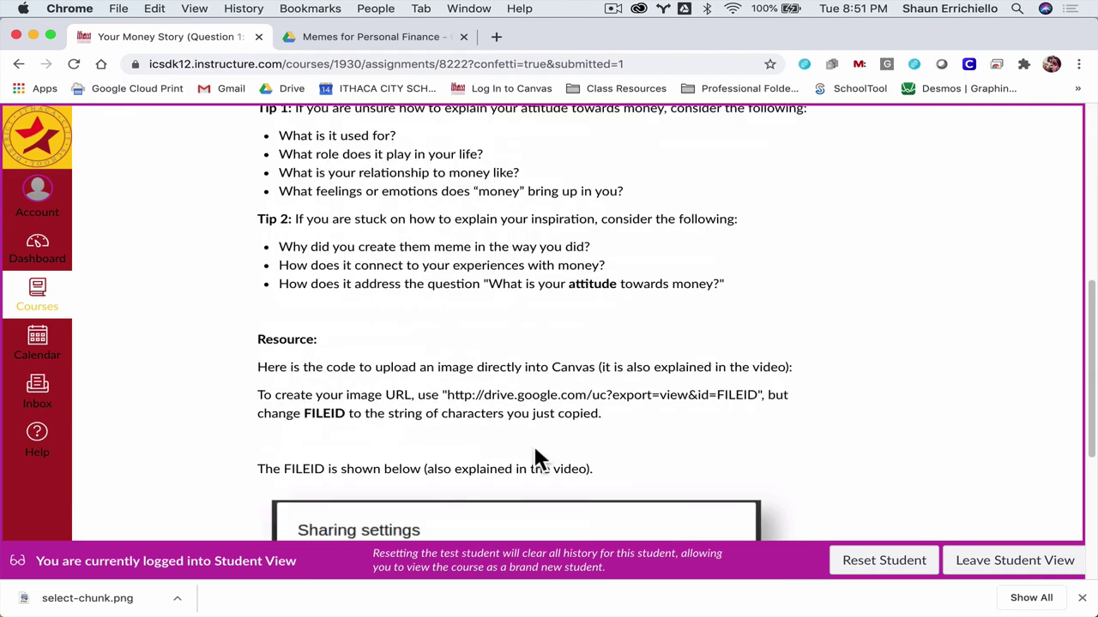
pyautogui.scroll(-2, 534, 454)
pyautogui.scroll(4, 534, 454)
pyautogui.scroll(5, 534, 457)
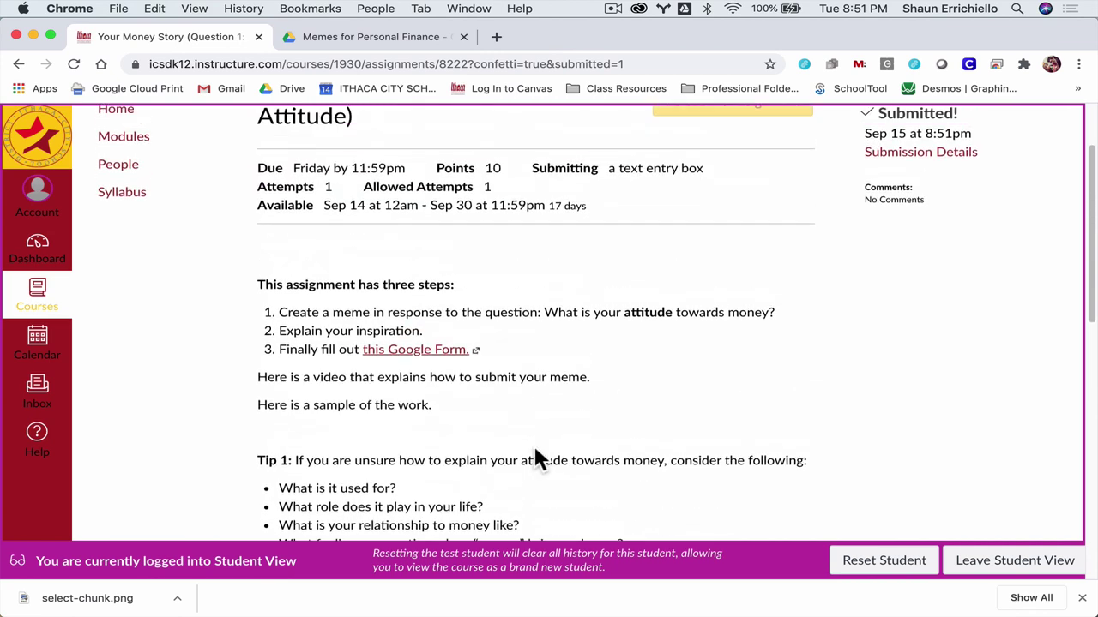
pyautogui.scroll(1, 537, 459)
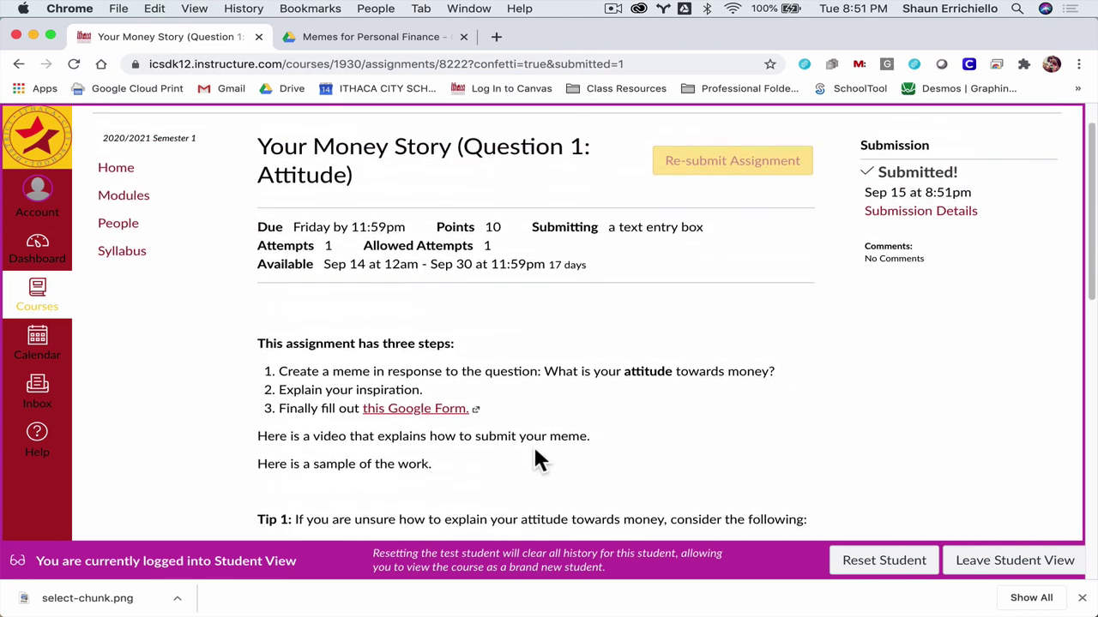